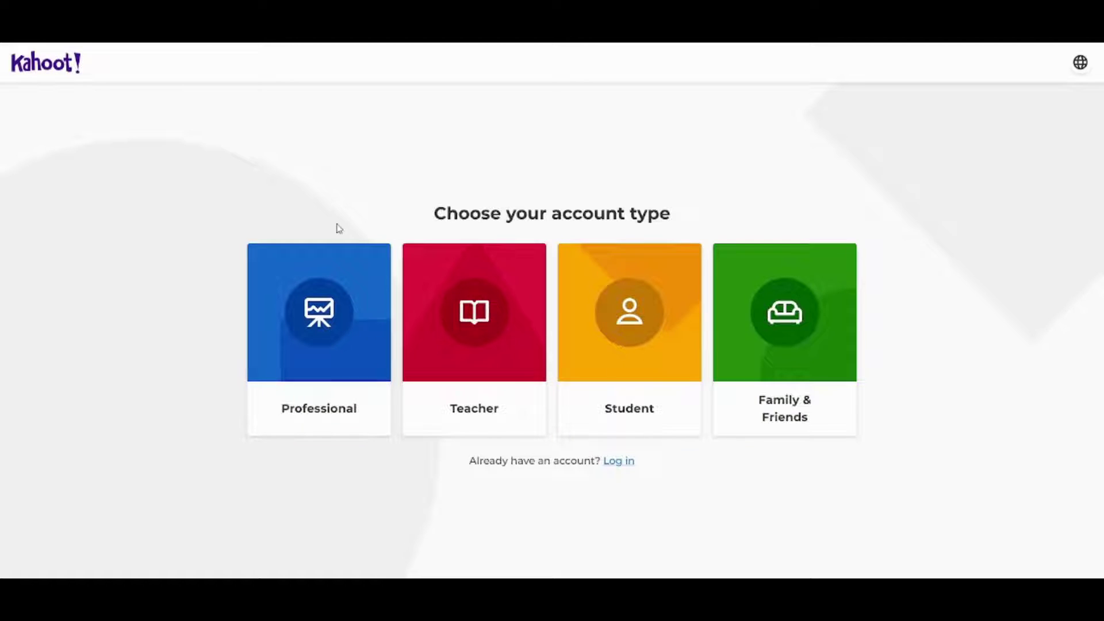
# - Sign up as a teacher working at a school, continuing with a Google account
pyautogui.click(454, 286)
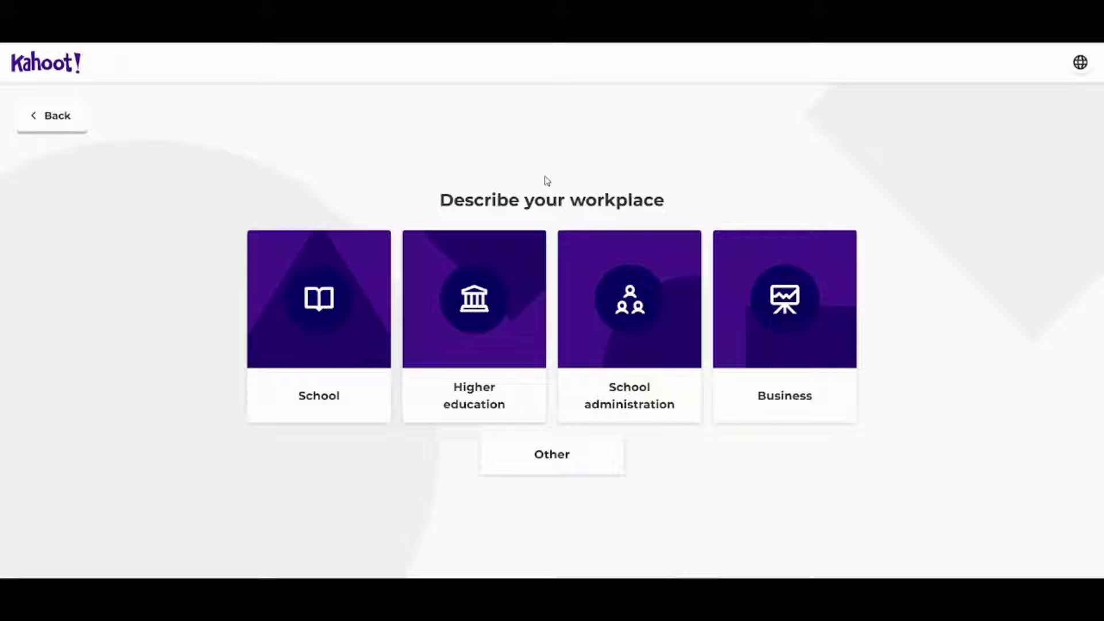
pyautogui.click(266, 313)
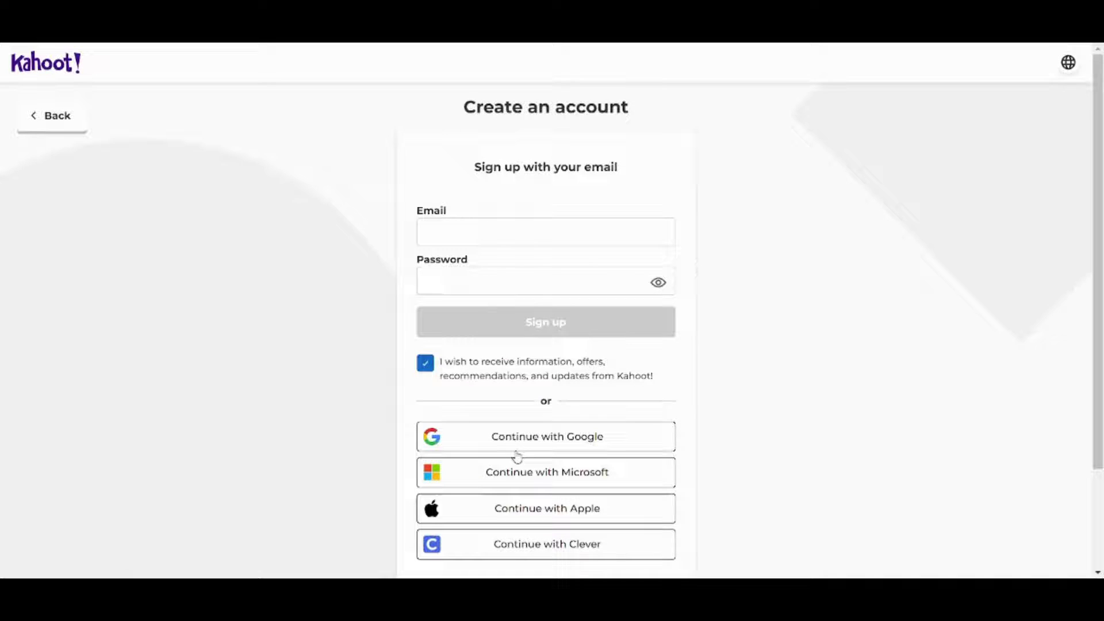
pyautogui.click(516, 441)
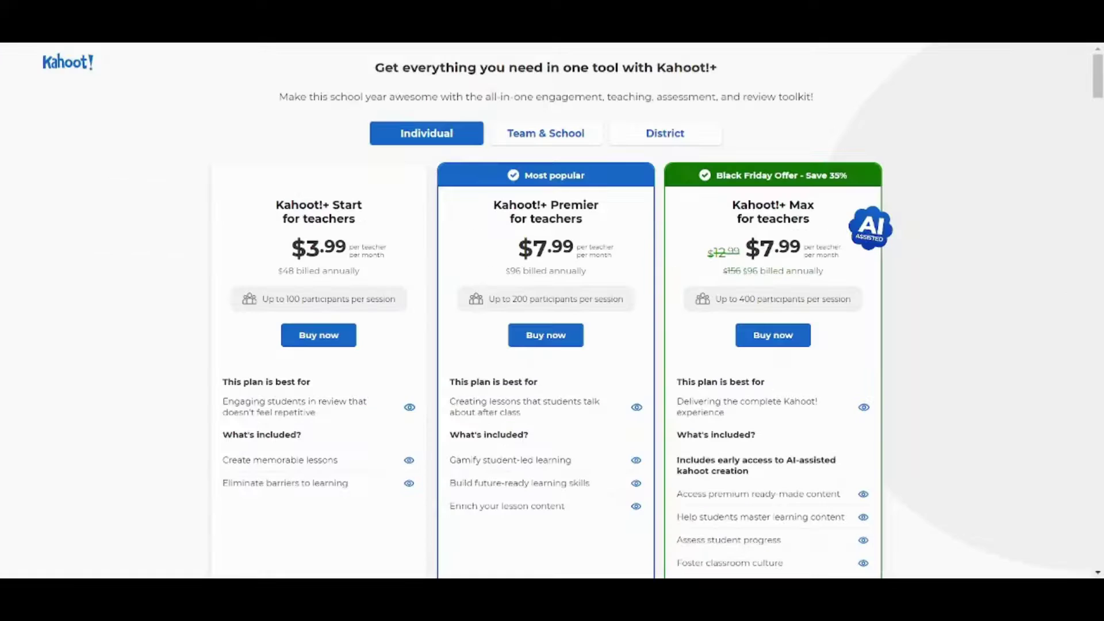
pyautogui.scroll(-5, 1052, 219)
pyautogui.scroll(5, 1052, 219)
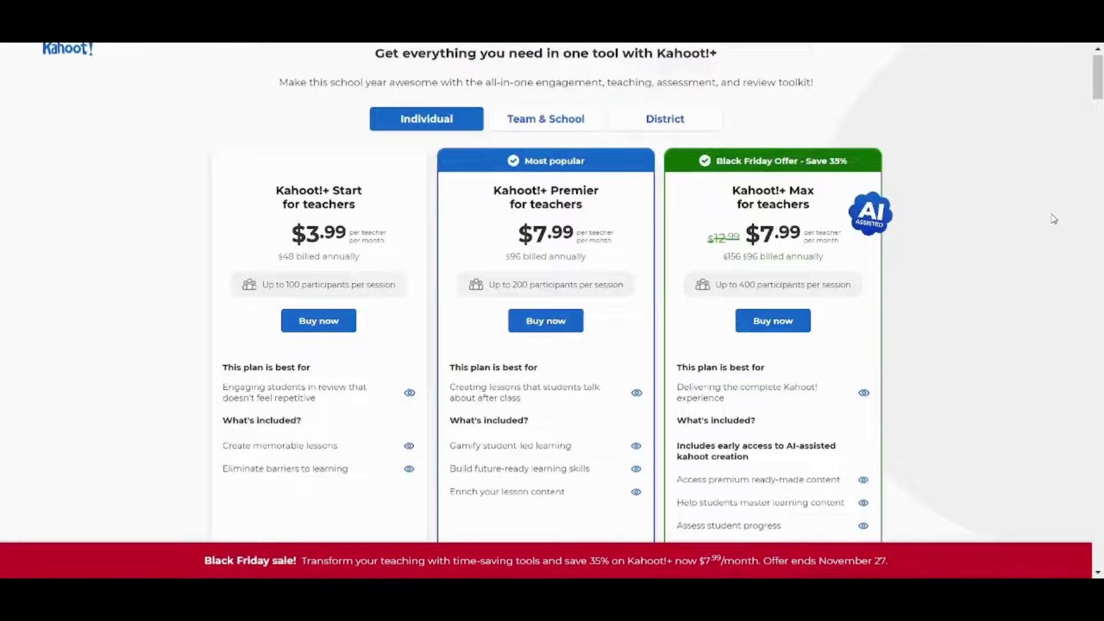
pyautogui.scroll(-1, 1052, 220)
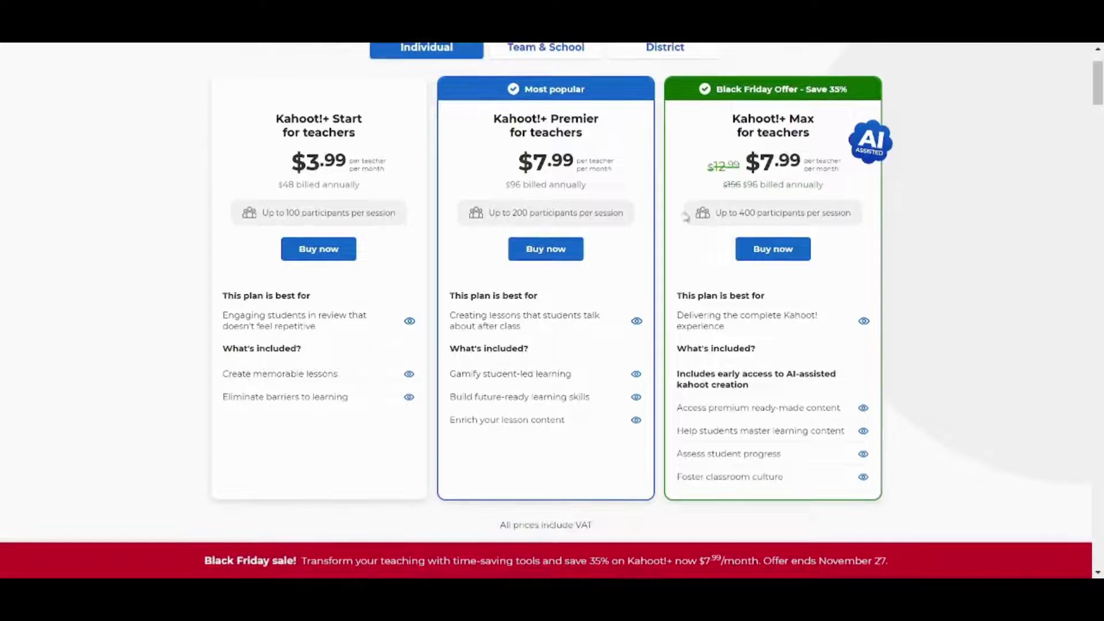
pyautogui.scroll(-1, 726, 164)
pyautogui.scroll(-1, 725, 164)
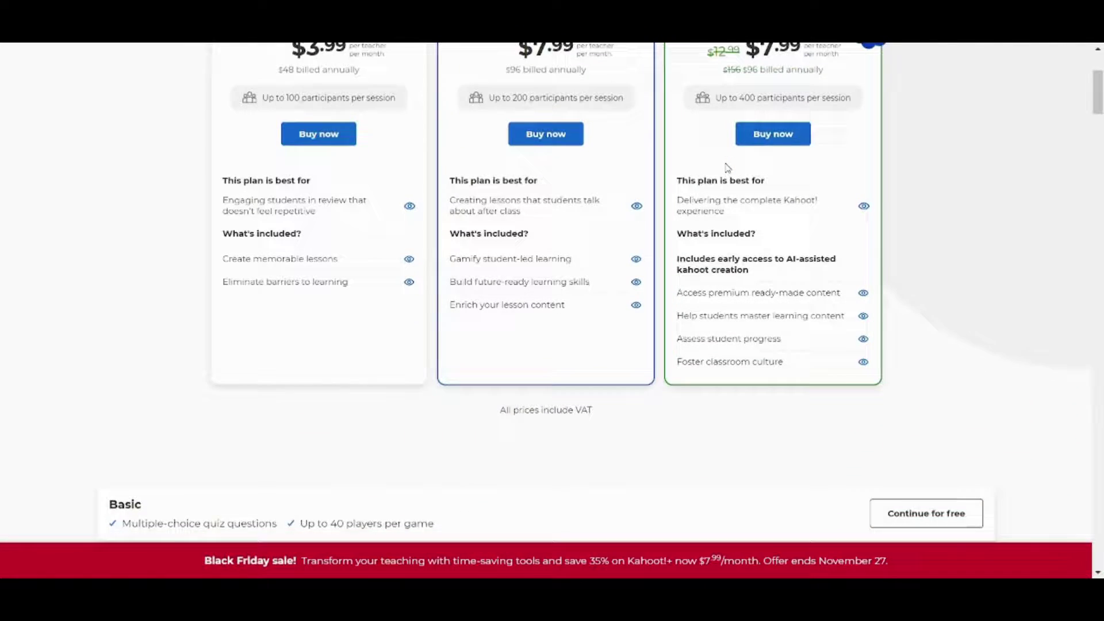
pyautogui.scroll(-2, 725, 164)
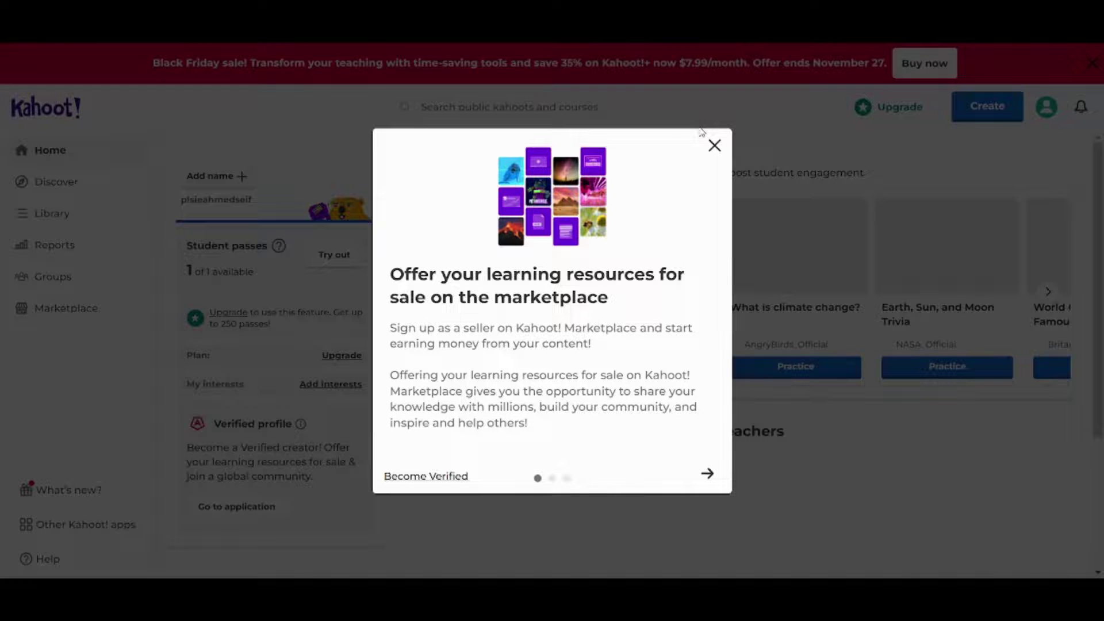
# - Dismiss the marketplace popup and start a new kahoot from the Create menu
pyautogui.click(714, 147)
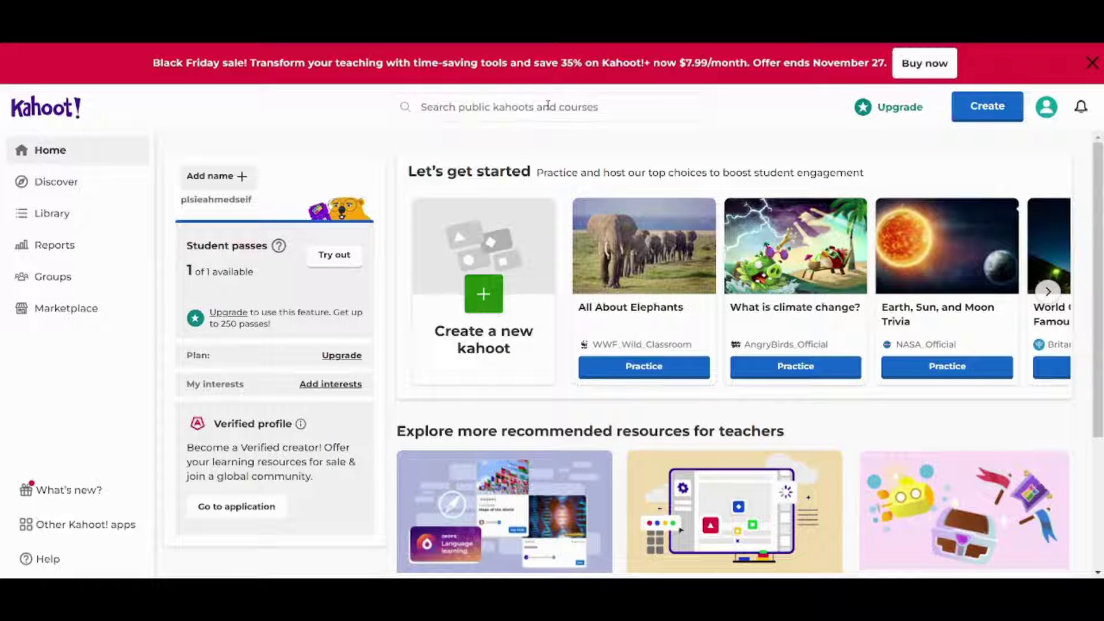
pyautogui.click(969, 102)
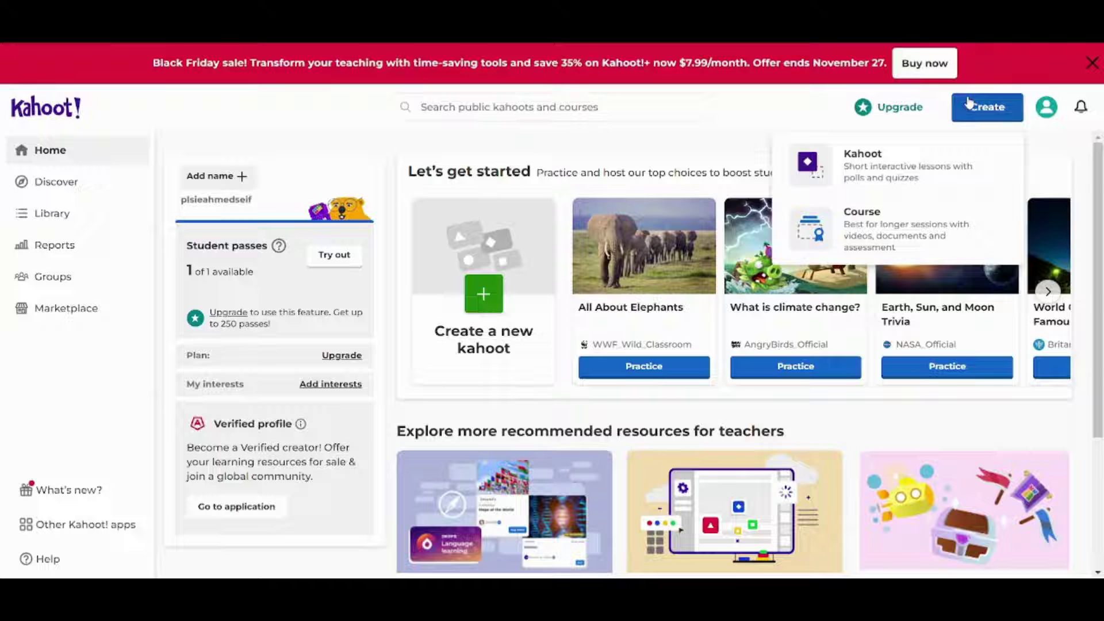
pyautogui.click(917, 164)
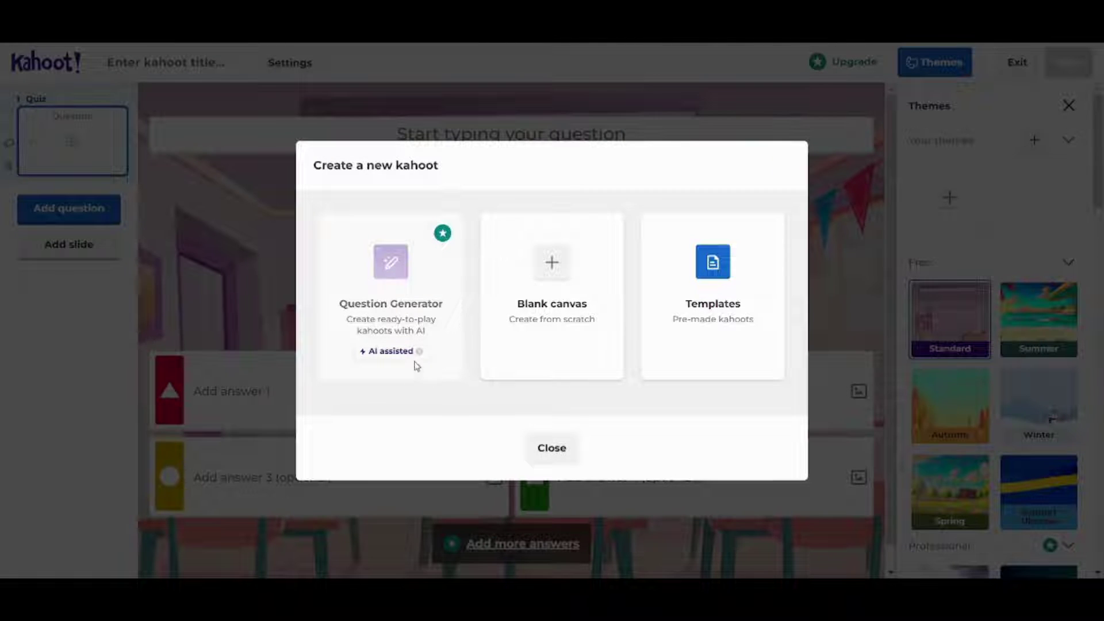
# - Browse the premade kahoot templates and close the gallery without choosing one
pyautogui.click(693, 328)
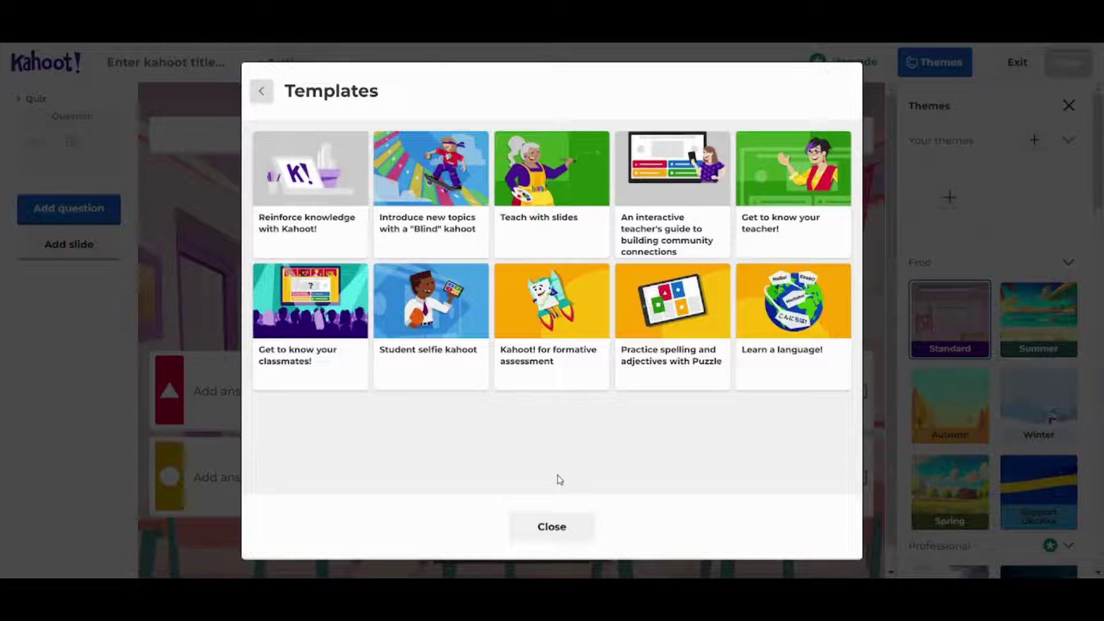
pyautogui.click(560, 526)
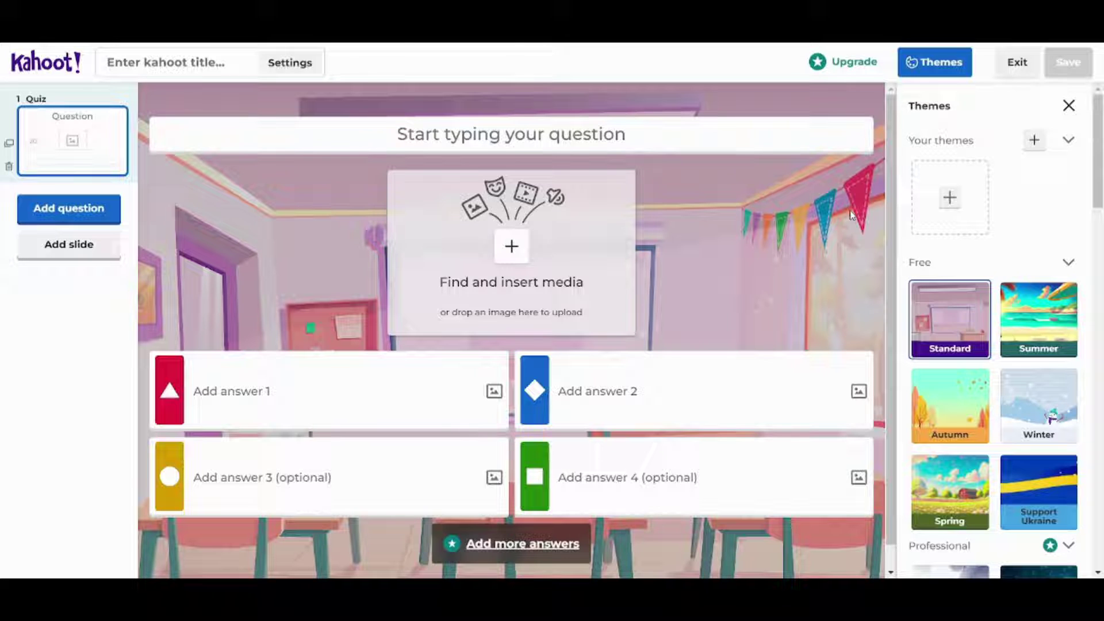
# - Try the Summer theme, then apply the Desert theme and close the themes panel
pyautogui.click(912, 62)
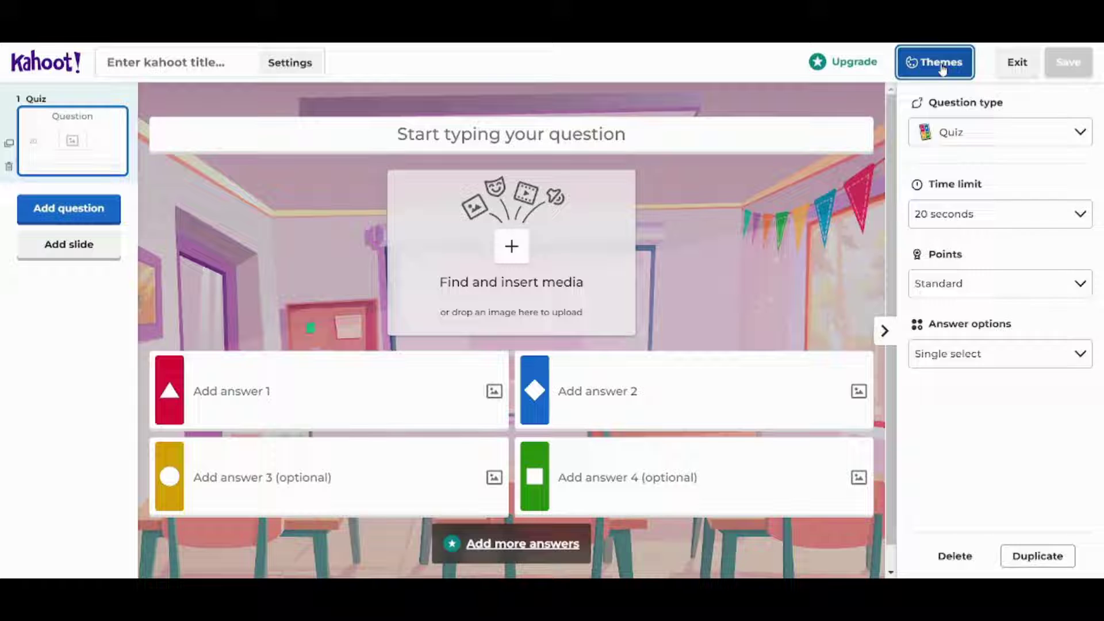
pyautogui.click(935, 65)
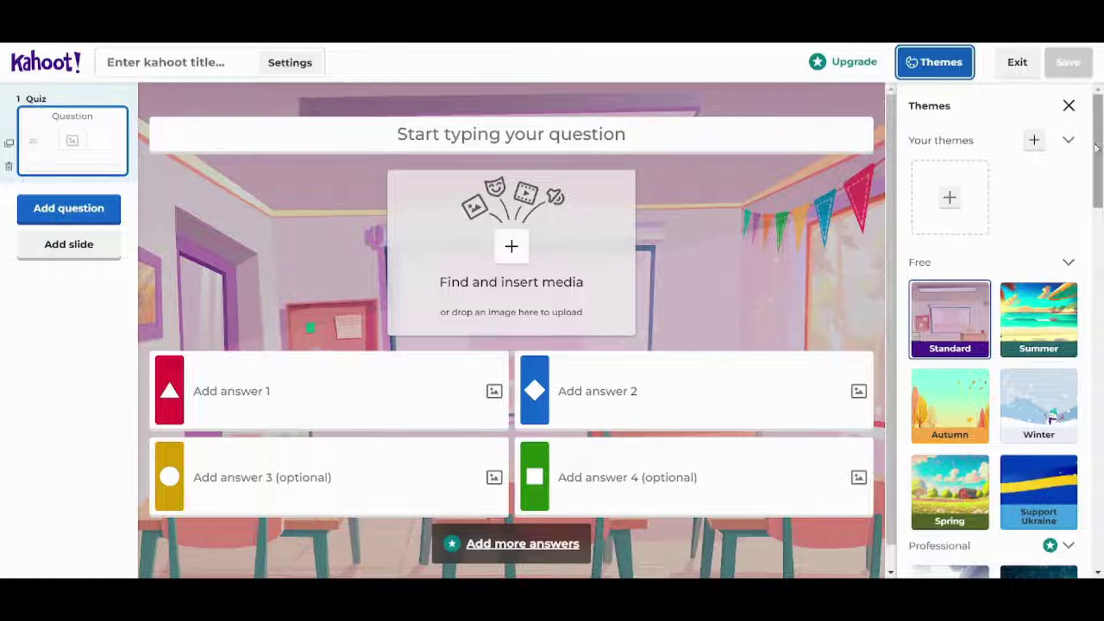
pyautogui.moveTo(1099, 151); pyautogui.dragTo(1099, 173)
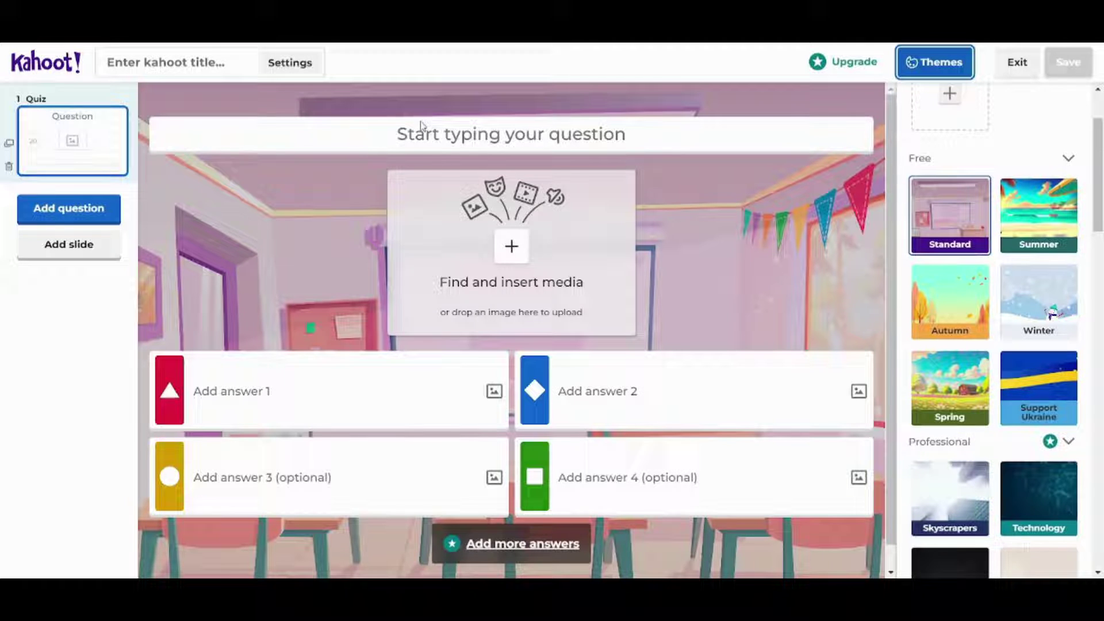
pyautogui.click(1067, 218)
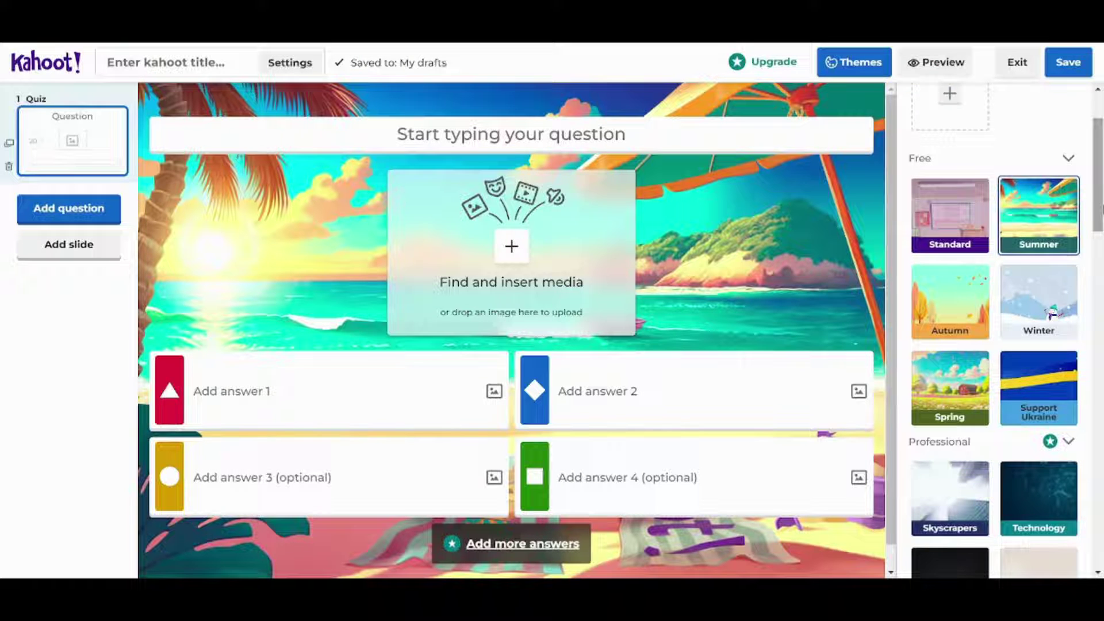
pyautogui.scroll(-1, 994, 331)
pyautogui.scroll(-1, 995, 331)
pyautogui.scroll(-2, 994, 332)
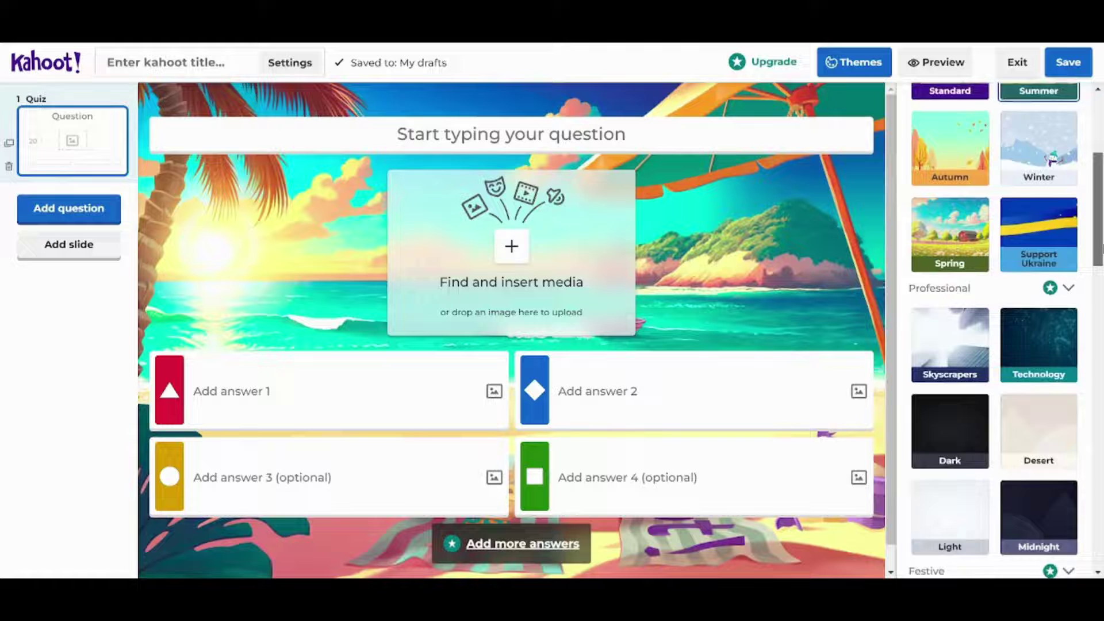
pyautogui.scroll(-2, 995, 331)
pyautogui.scroll(-1, 995, 331)
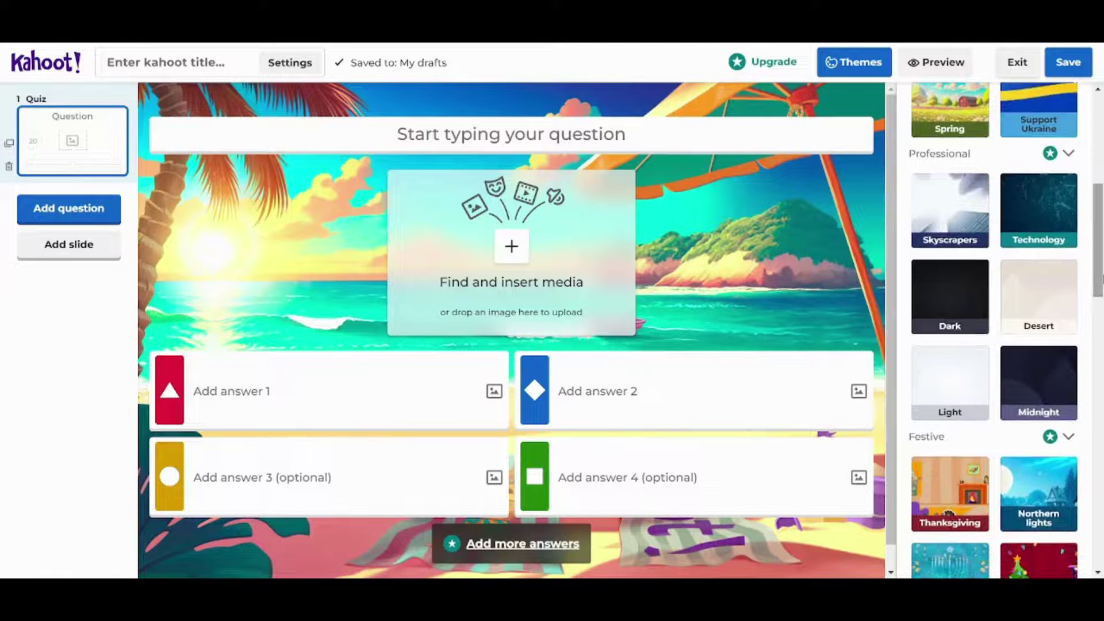
pyautogui.scroll(-1, 994, 331)
pyautogui.scroll(-1, 994, 331)
pyautogui.click(1039, 184)
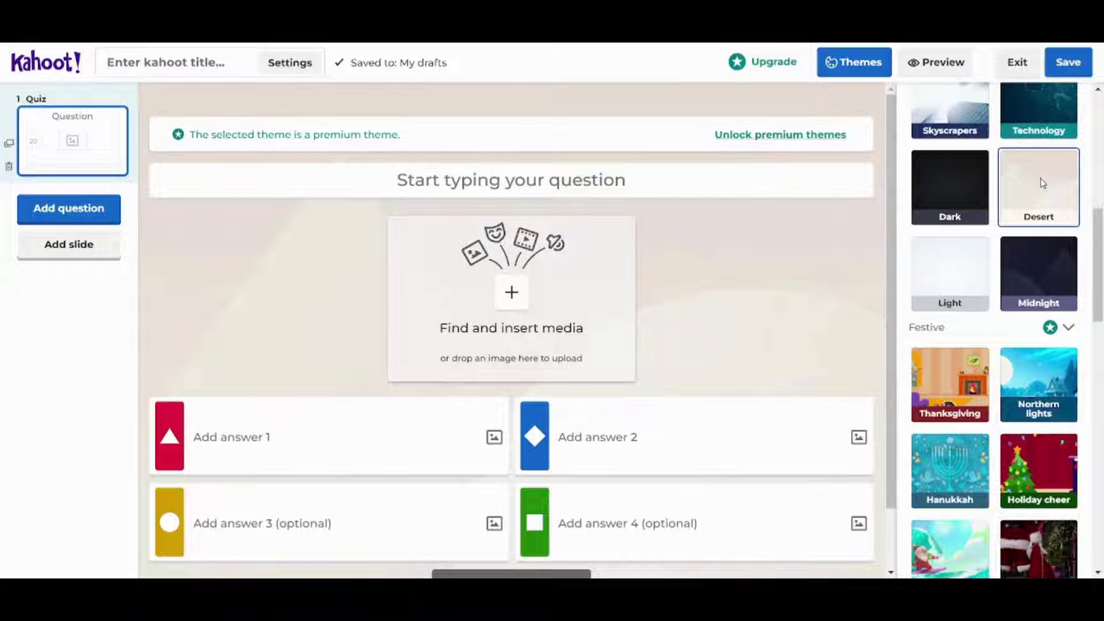
pyautogui.click(848, 64)
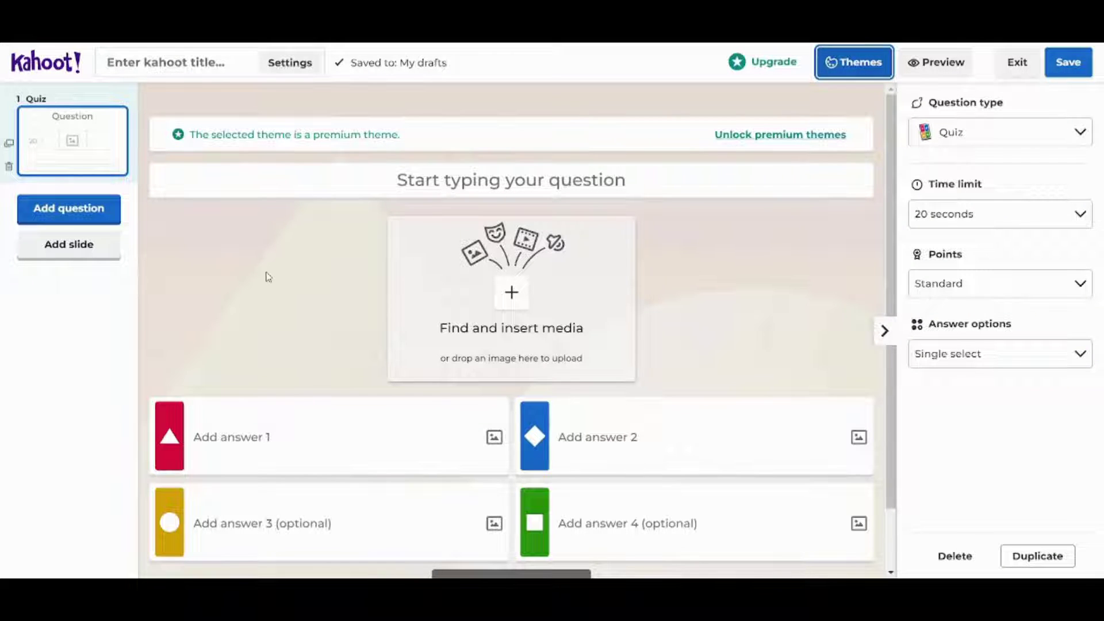
# - Enter 'What is this?' as the first question's text
pyautogui.click(448, 186)
pyautogui.write('What')
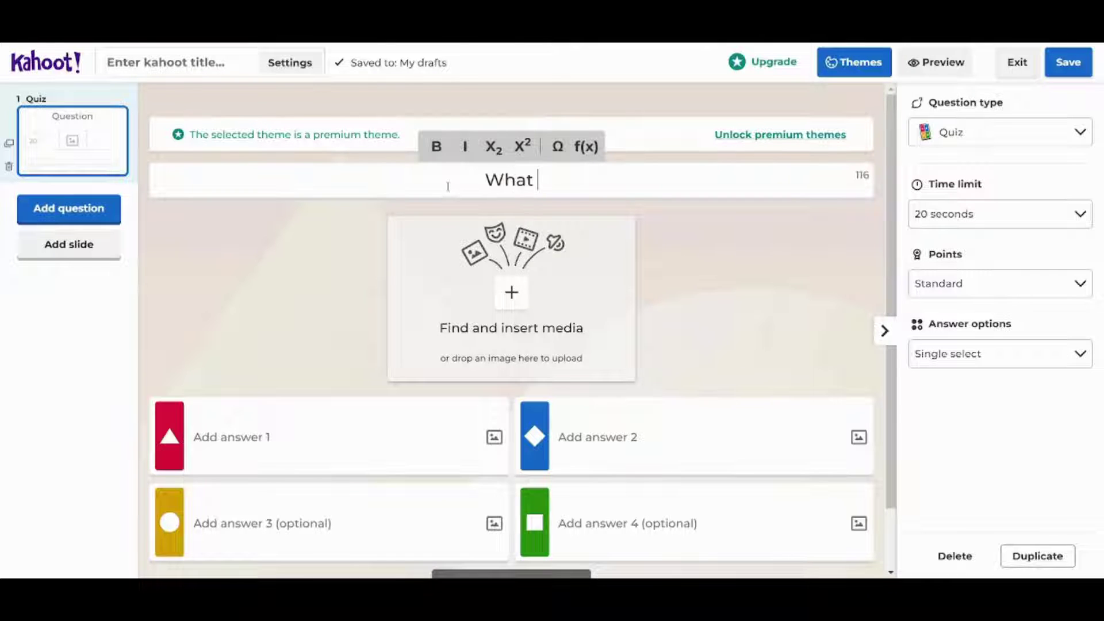
pyautogui.write(' is')
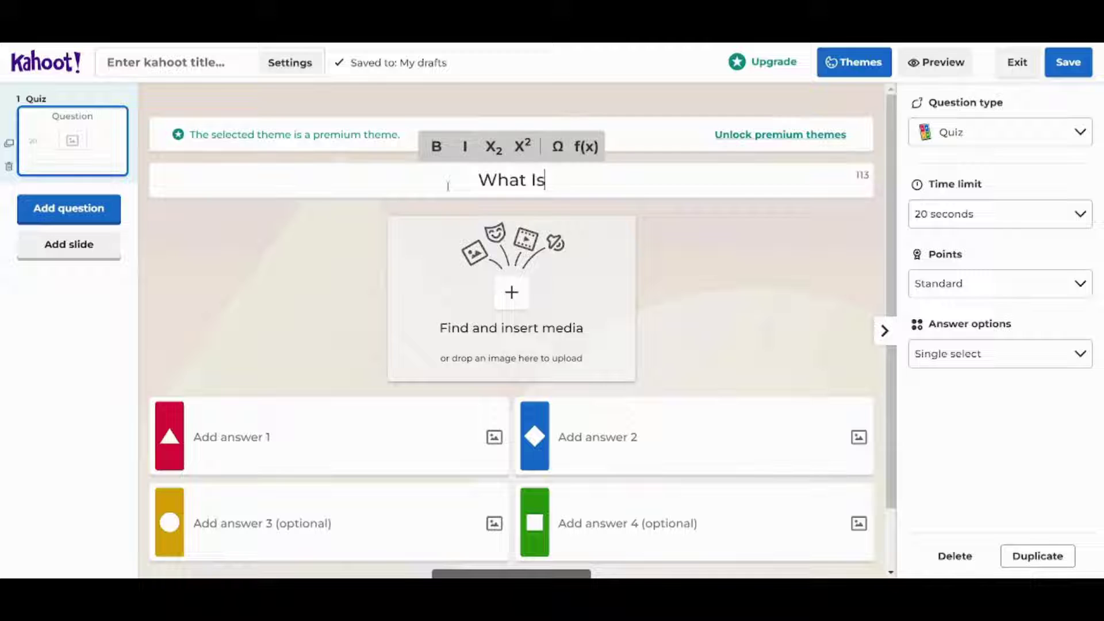
pyautogui.write(' this?')
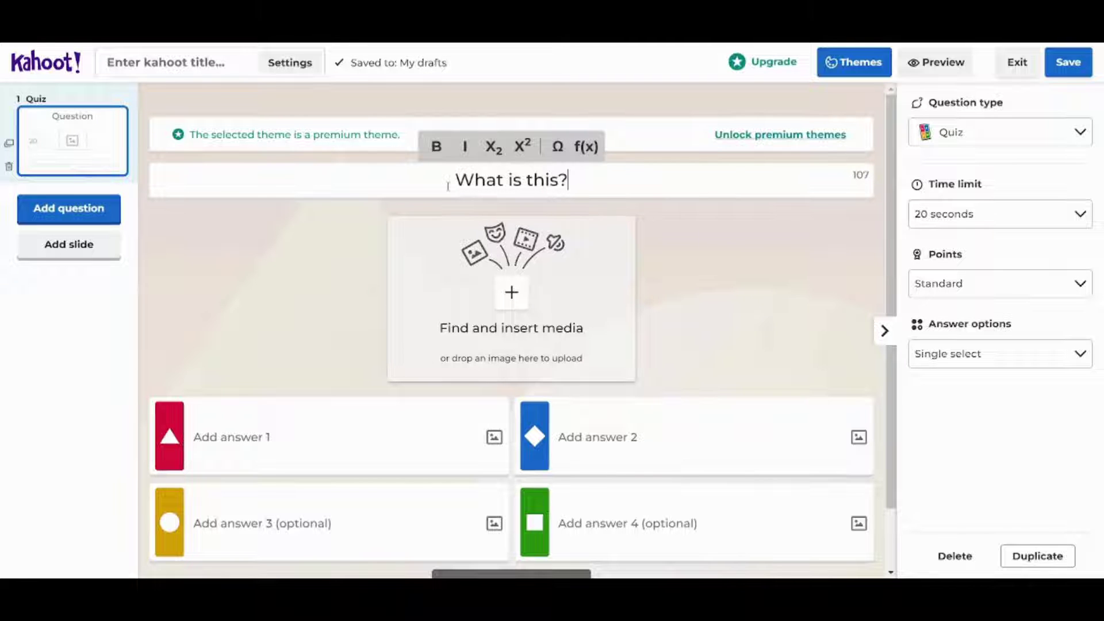
# - Browse the Getty Images and Unsplash media libraries, then close the picker
pyautogui.click(510, 295)
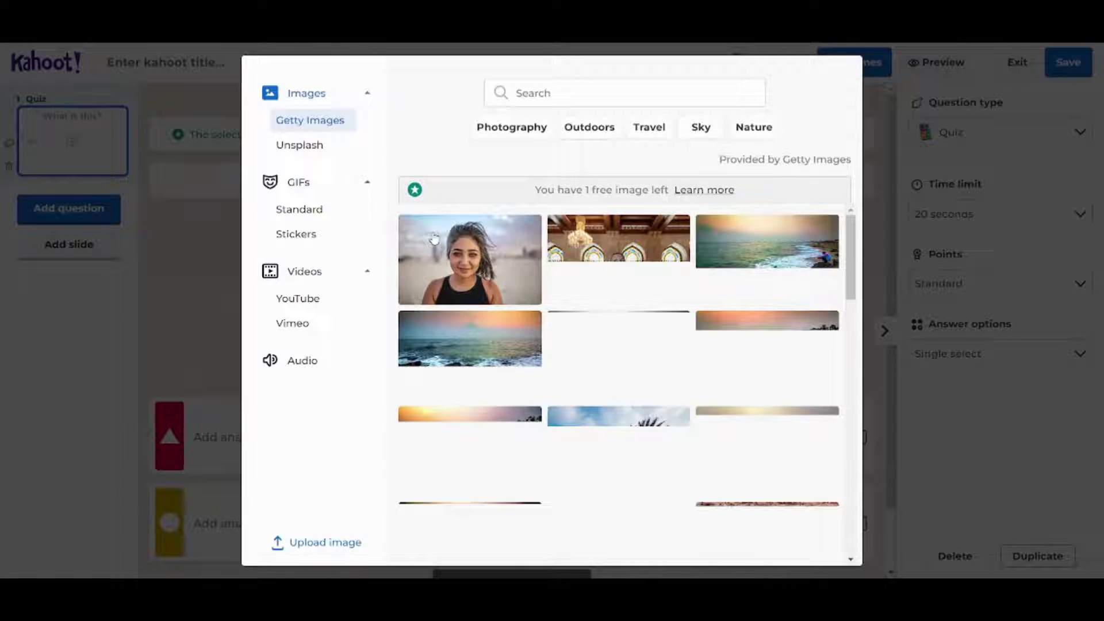
pyautogui.click(313, 147)
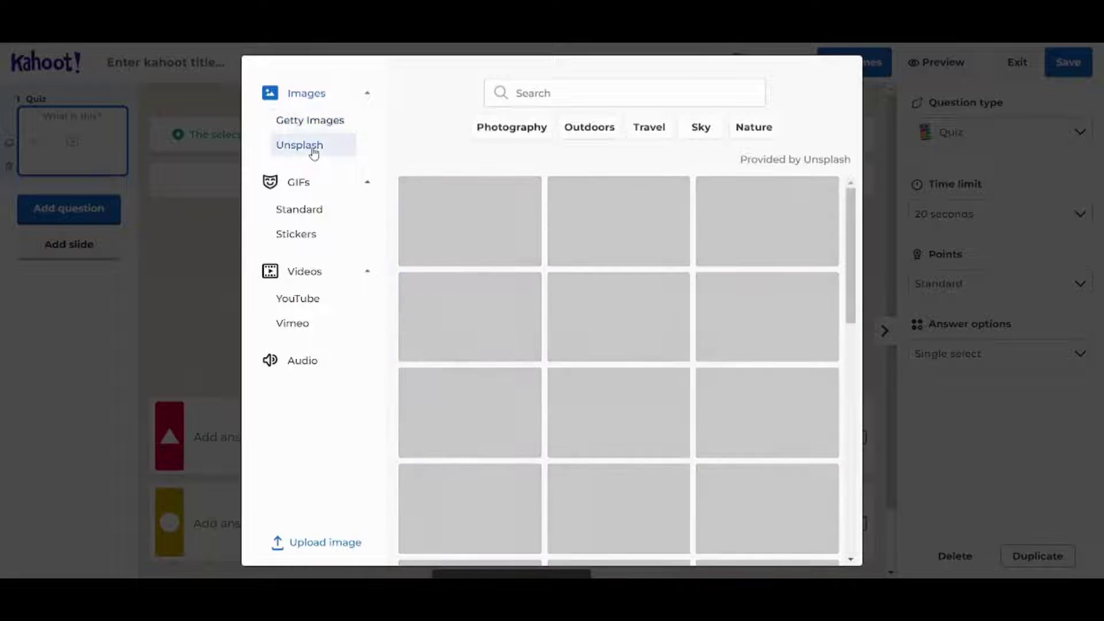
pyautogui.click(328, 97)
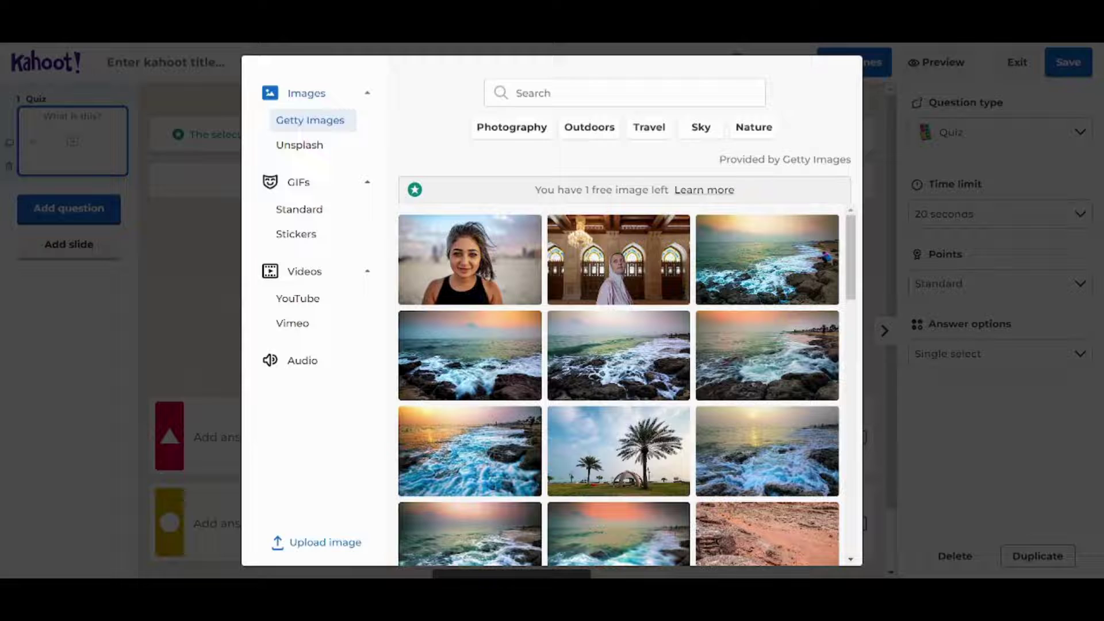
pyautogui.click(83, 379)
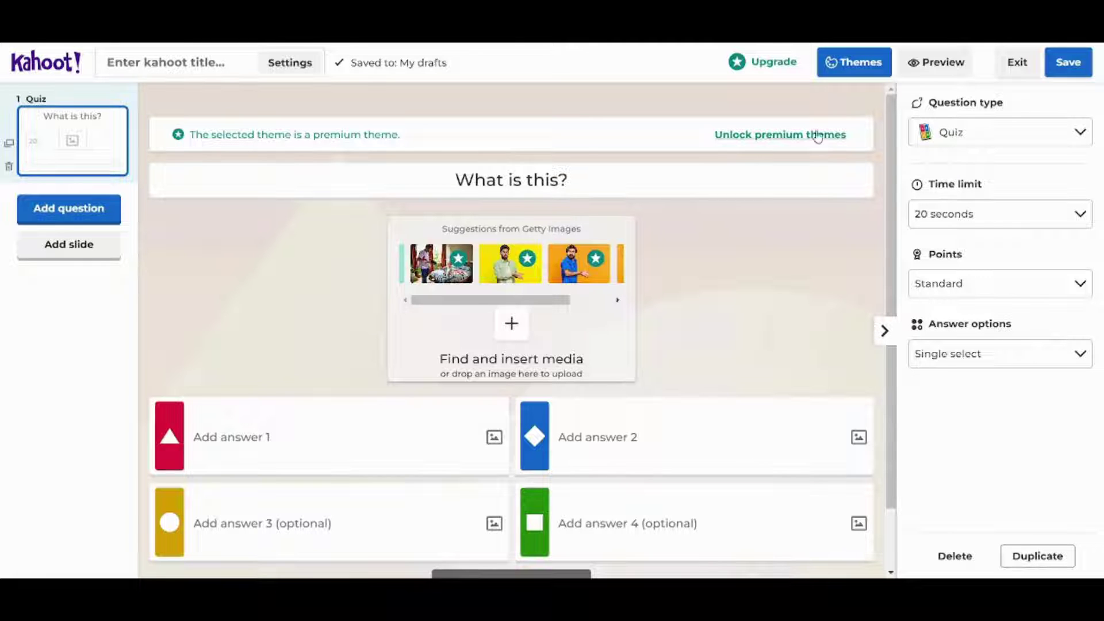
# - Upload the oil pumpjack sunset photo from the computer into the question
pyautogui.click(512, 325)
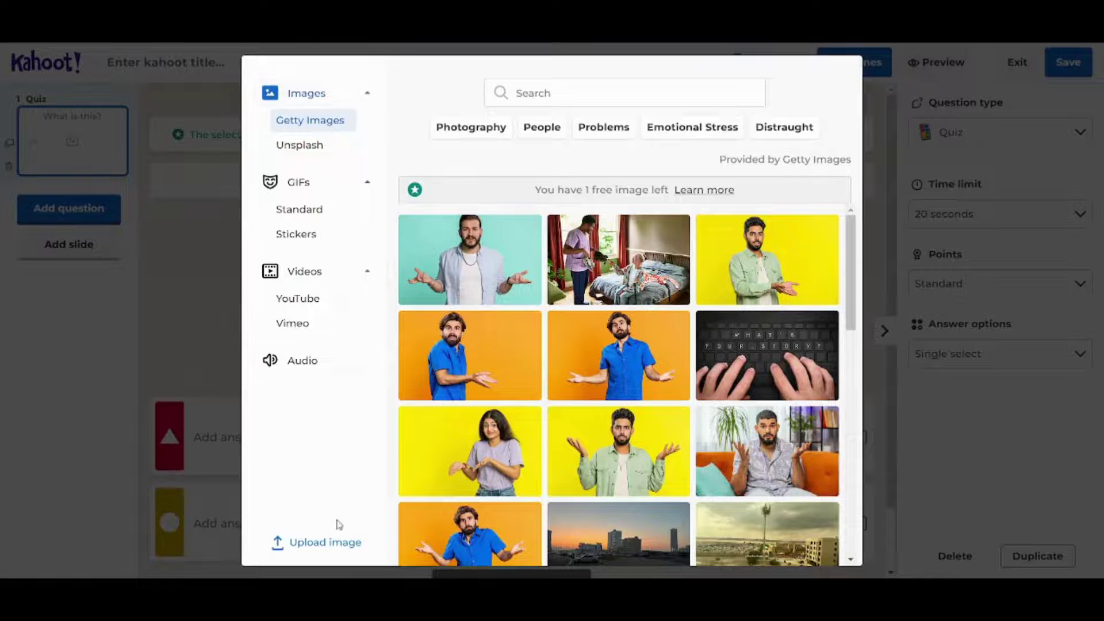
pyautogui.click(331, 550)
pyautogui.click(653, 280)
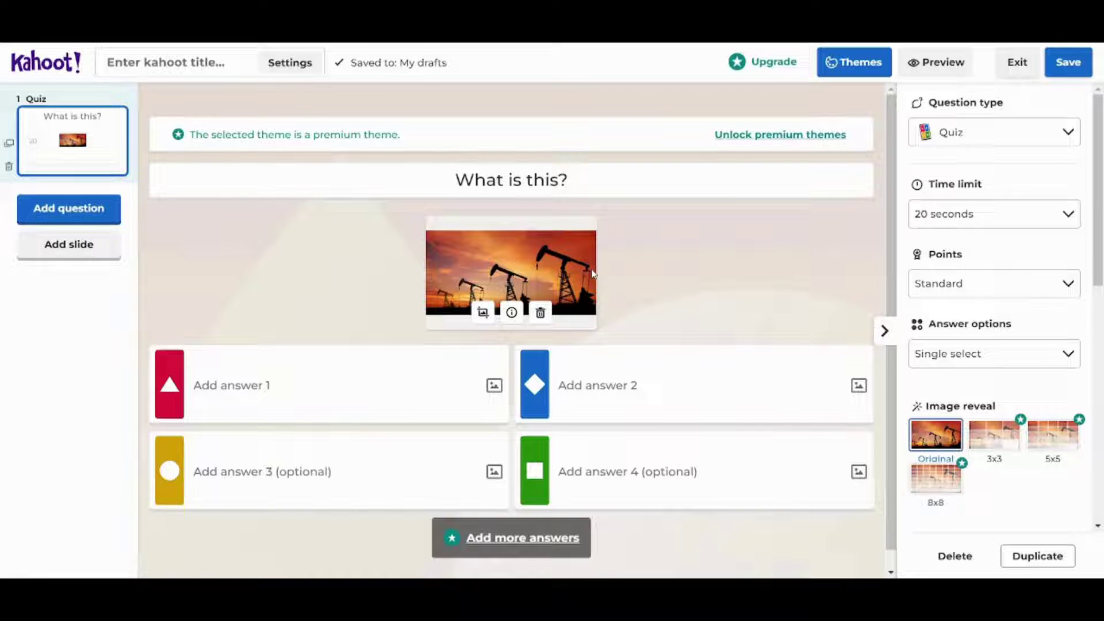
# - Enter answers ESP Pump, PCP Pump, Sucker Rod Pump and Jet Pump, marking Sucker Rod Pump correct
pyautogui.click(257, 385)
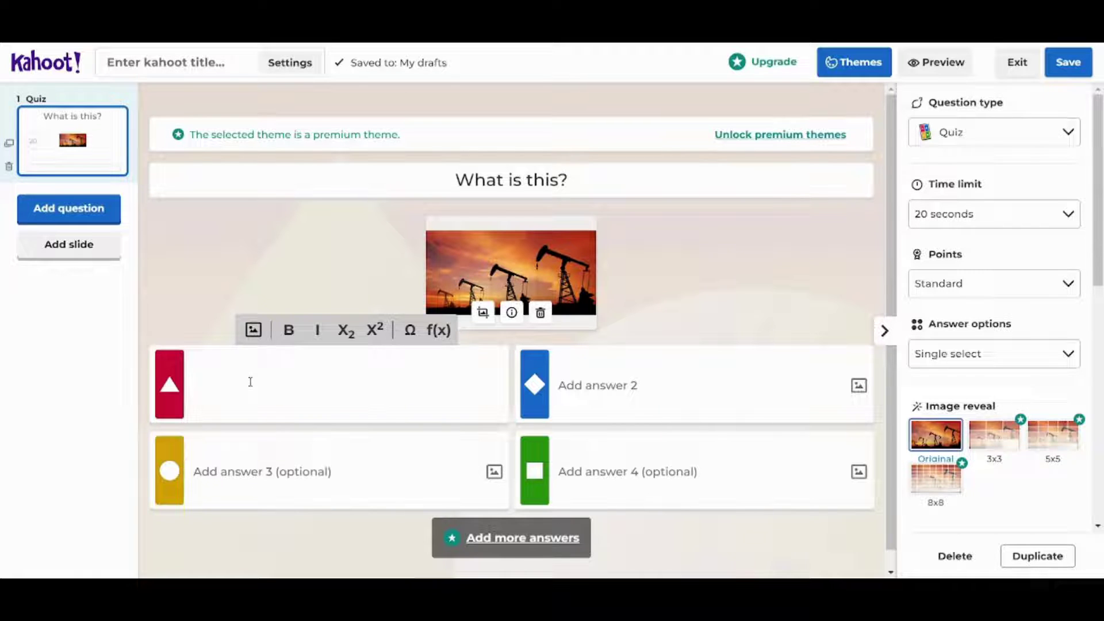
pyautogui.write('ESO')
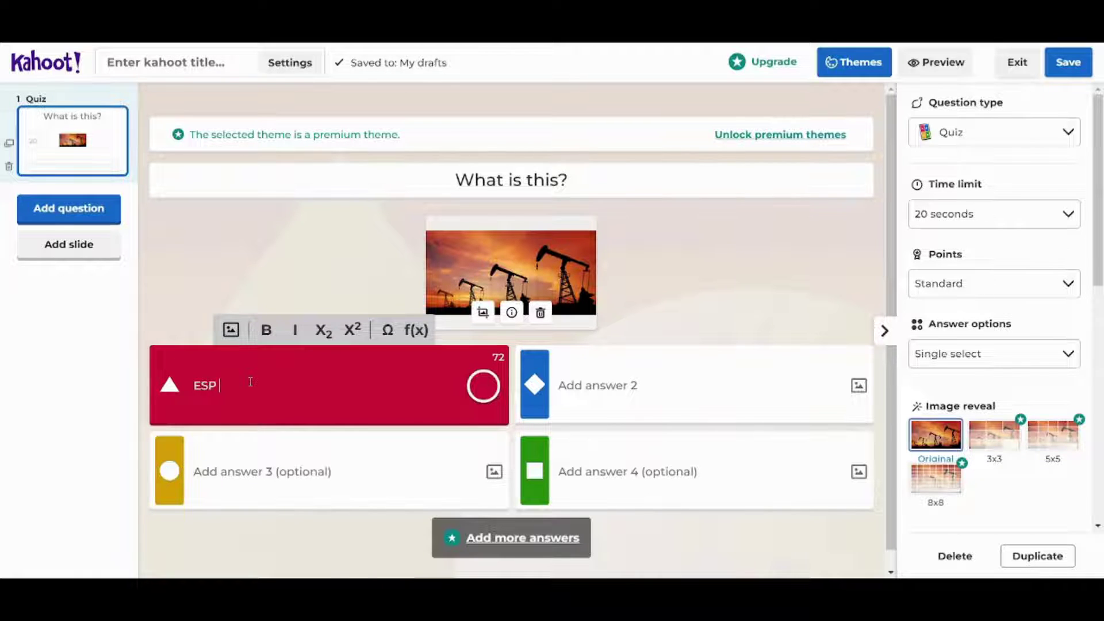
pyautogui.write(' Pump')
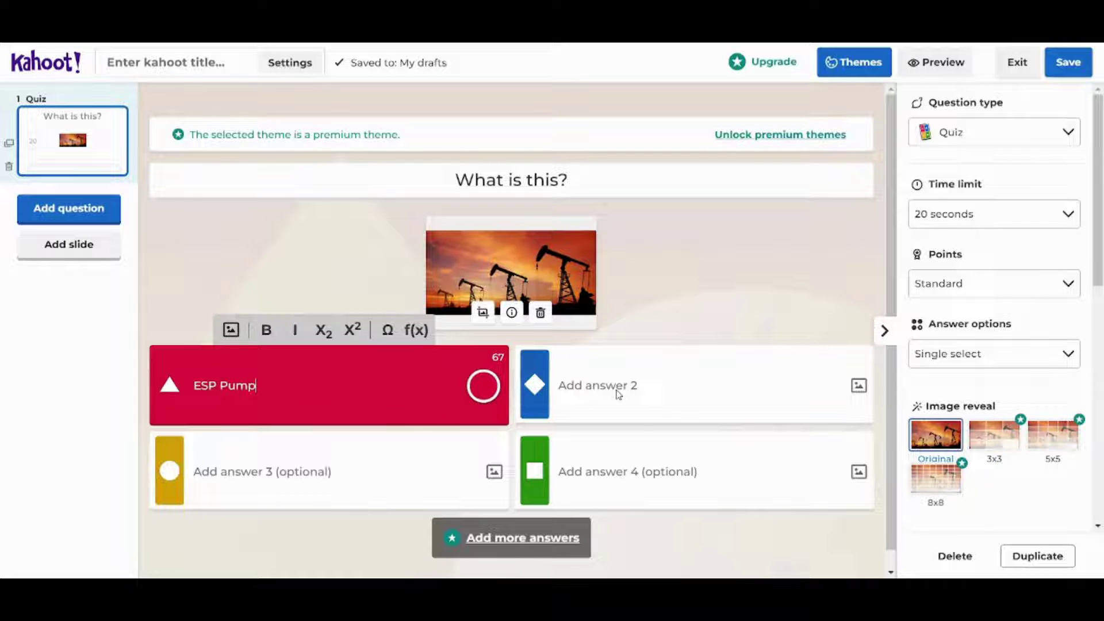
pyautogui.click(618, 392)
pyautogui.write('PCP Pump')
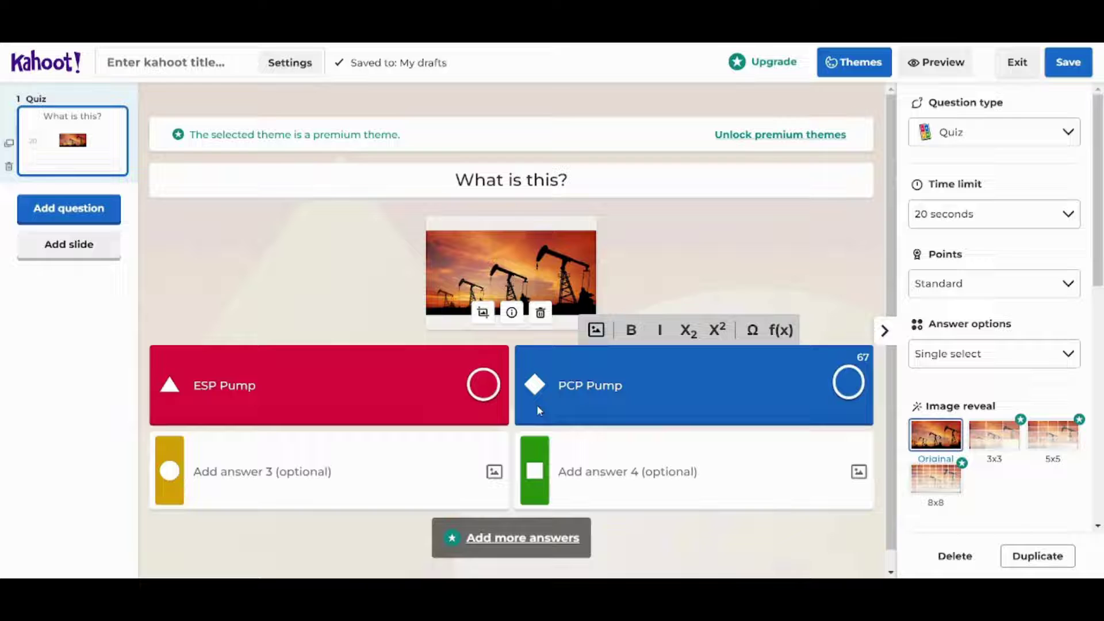
pyautogui.click(309, 467)
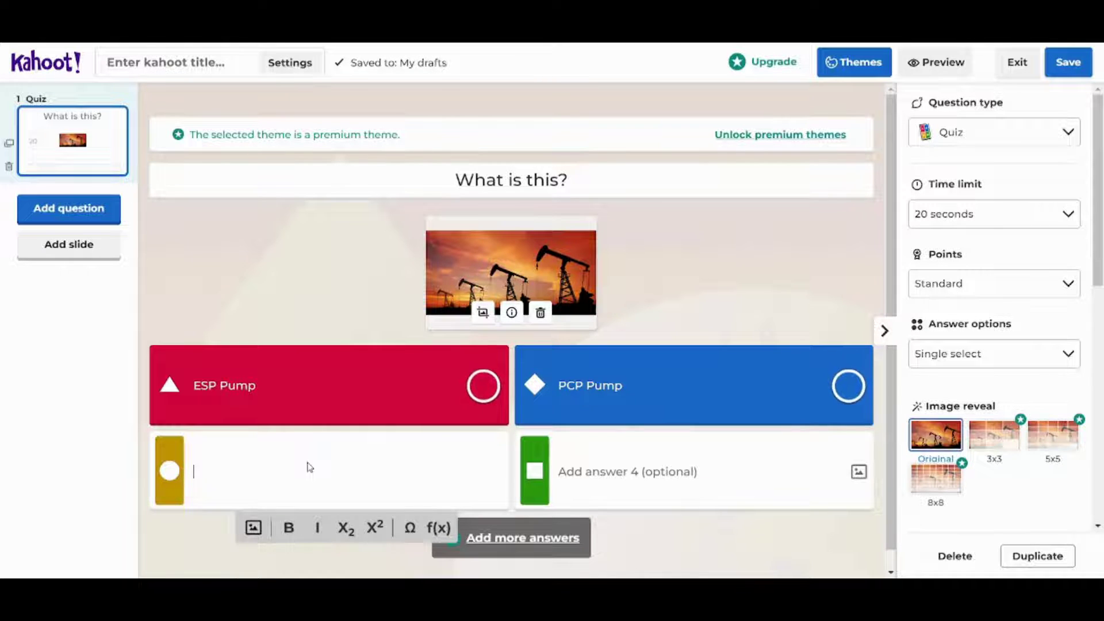
pyautogui.write('Sucker Rod P')
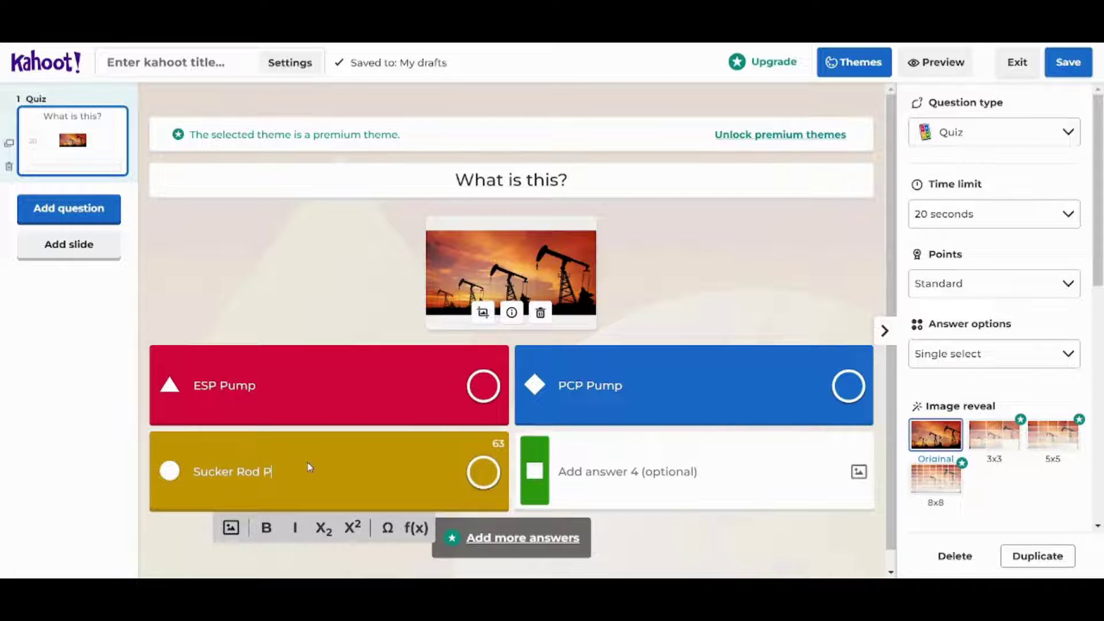
pyautogui.write('ump')
pyautogui.click(648, 495)
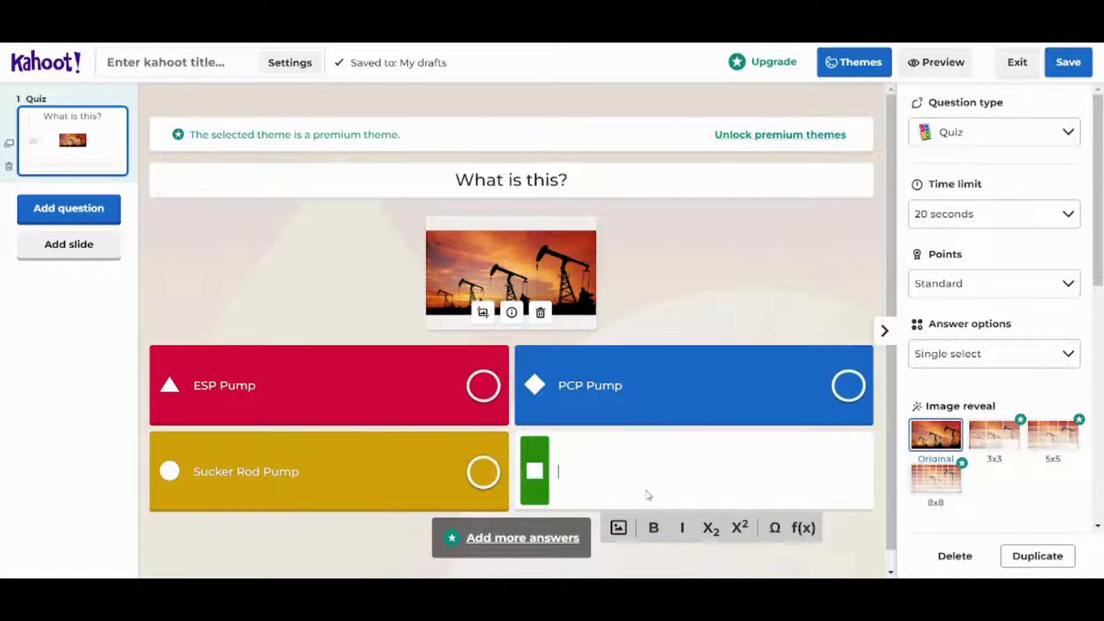
pyautogui.write('Jet P')
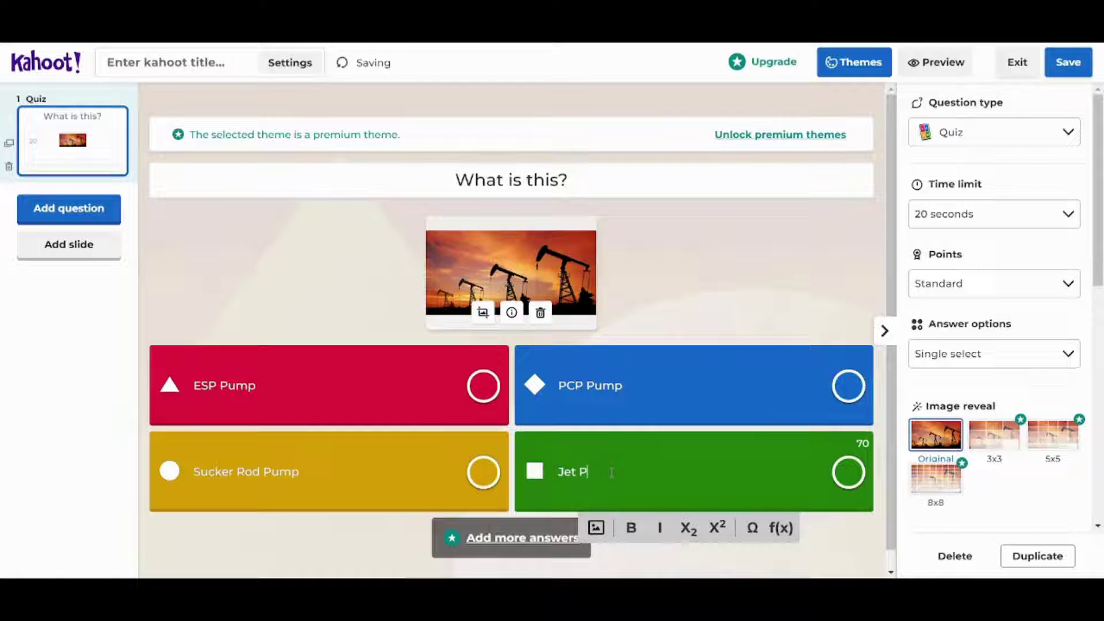
pyautogui.write('ump')
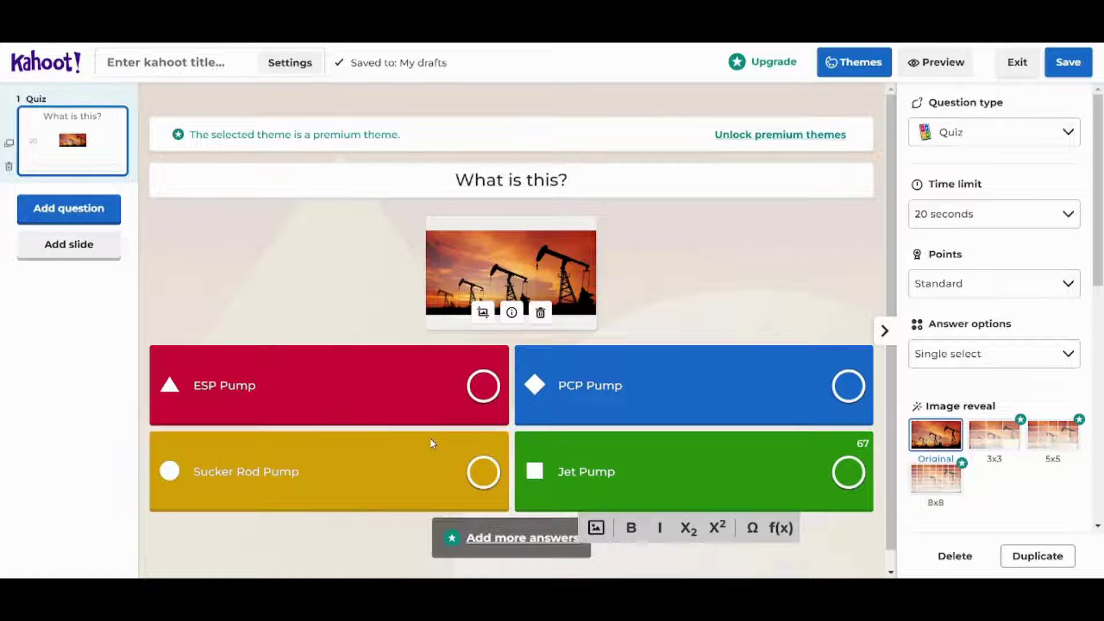
pyautogui.click(484, 472)
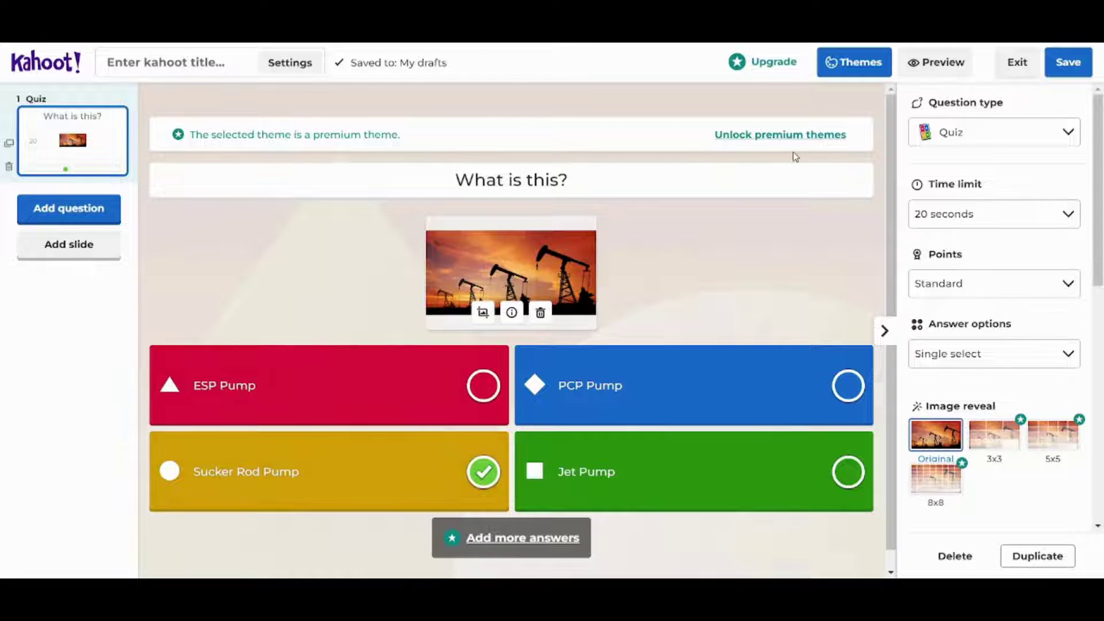
# - Keep the Quiz type with a 30-second limit, standard points and single-select answers
pyautogui.click(1062, 144)
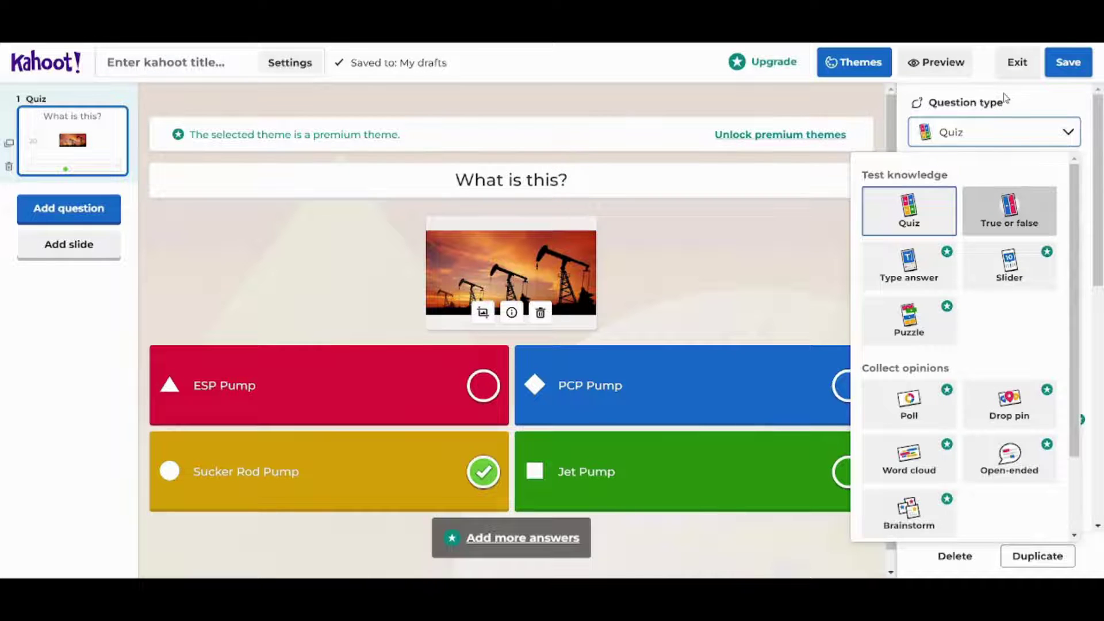
pyautogui.click(1030, 111)
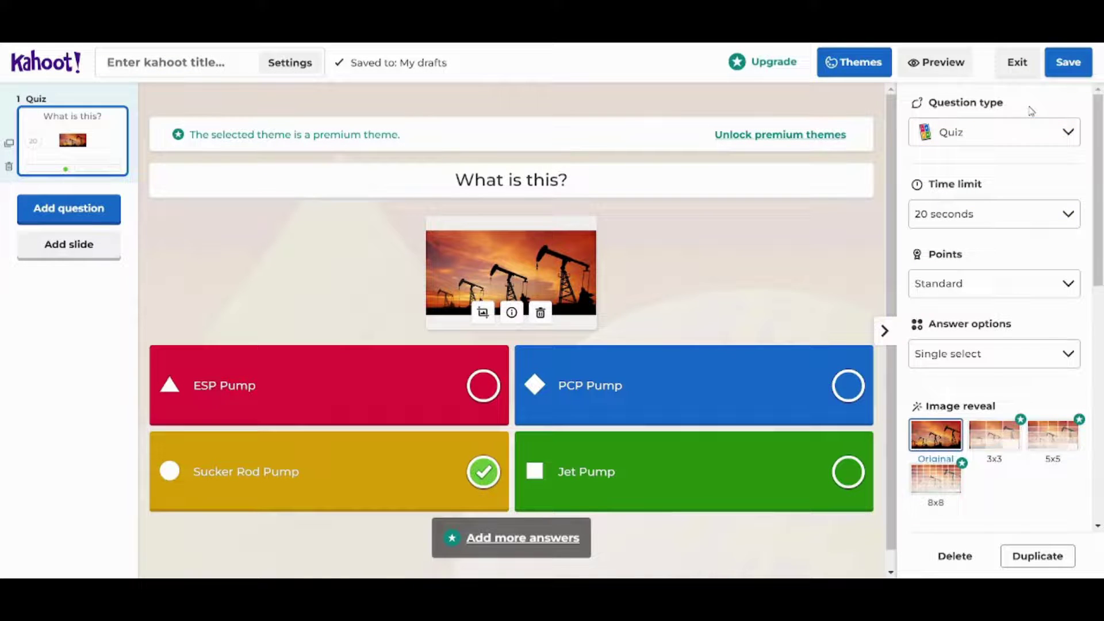
pyautogui.click(983, 214)
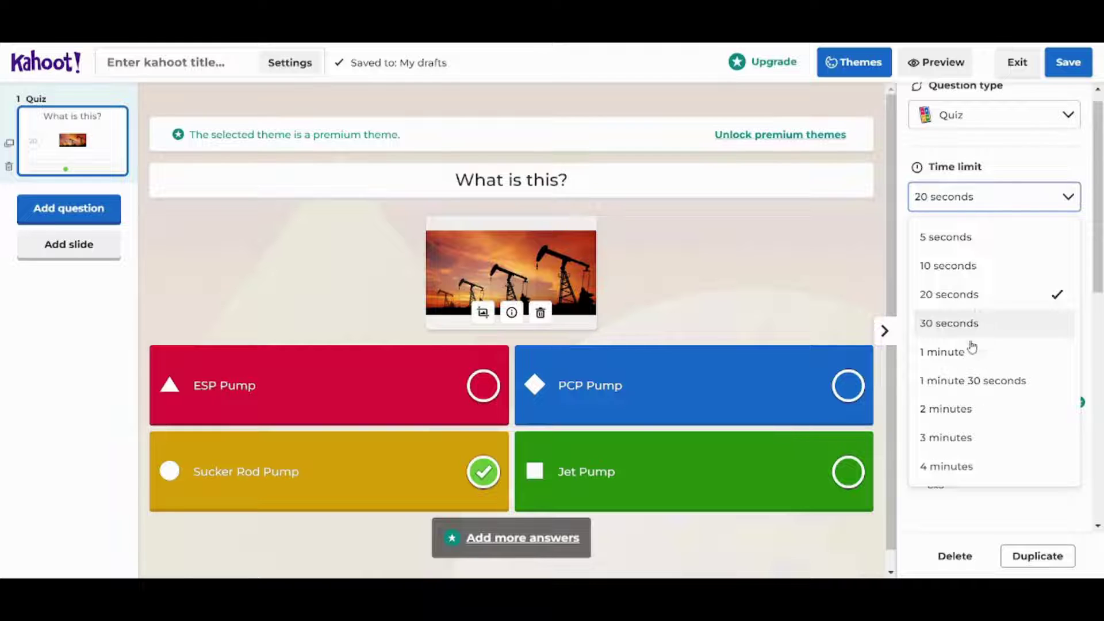
pyautogui.click(960, 323)
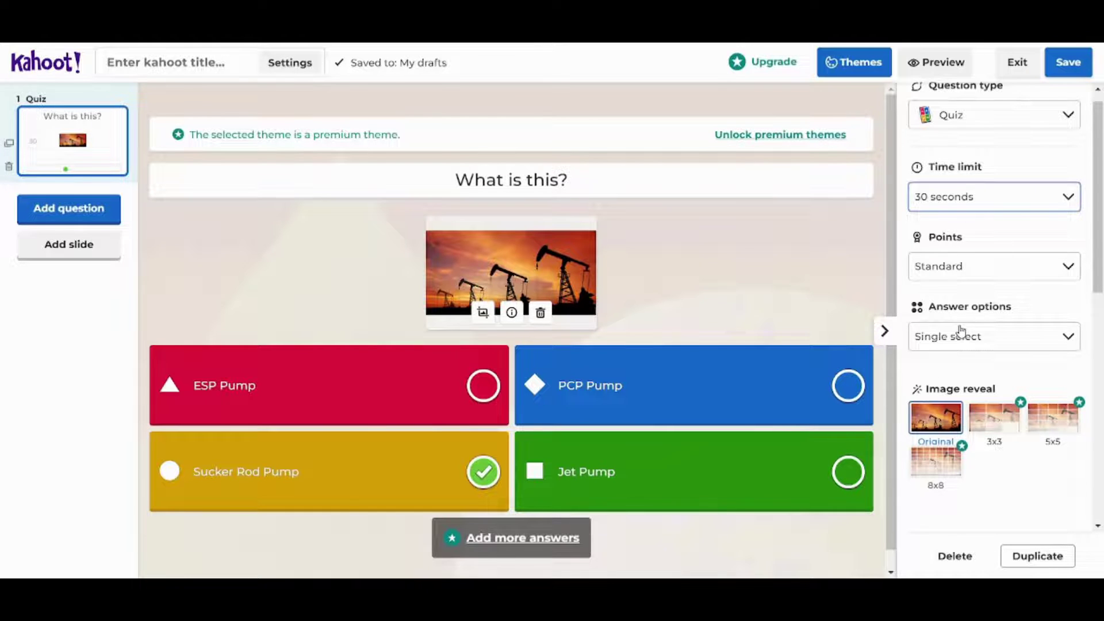
pyautogui.click(961, 269)
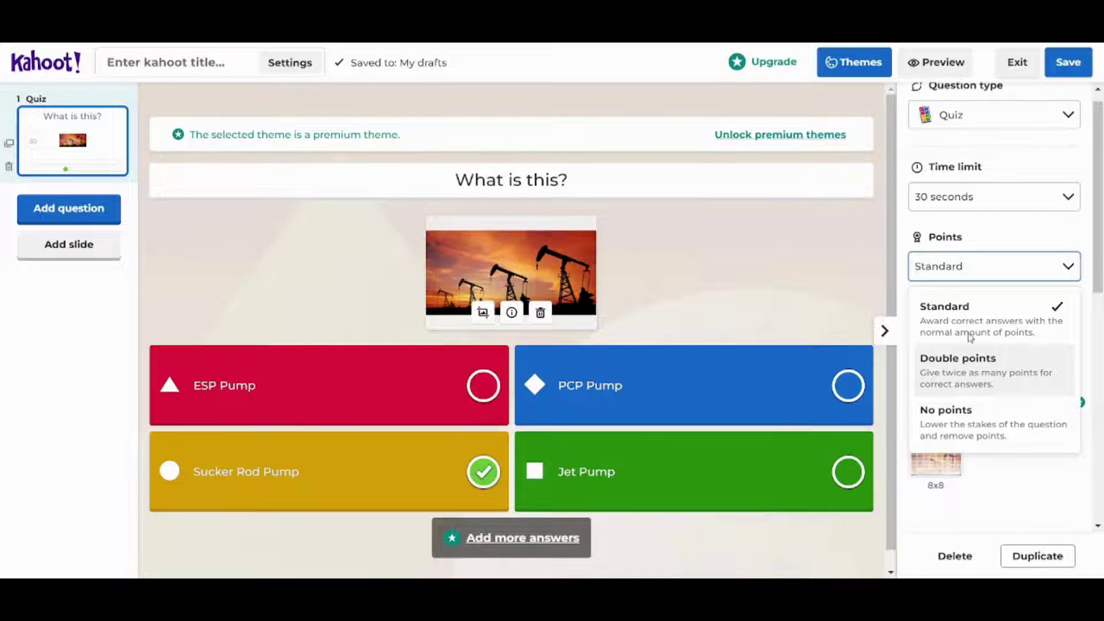
pyautogui.click(1019, 264)
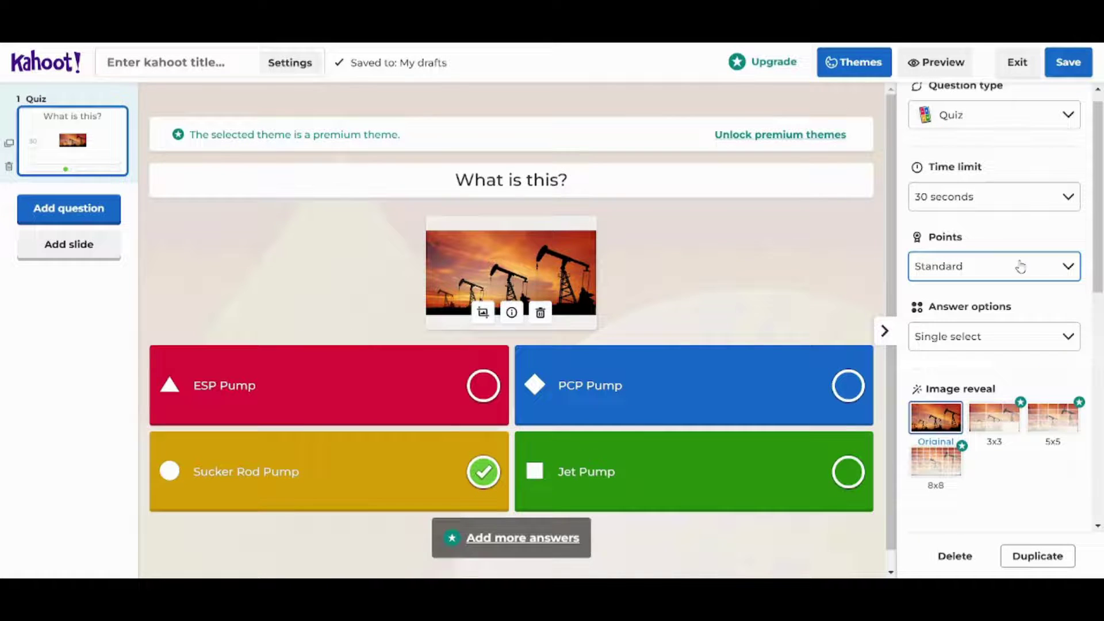
pyautogui.click(1051, 346)
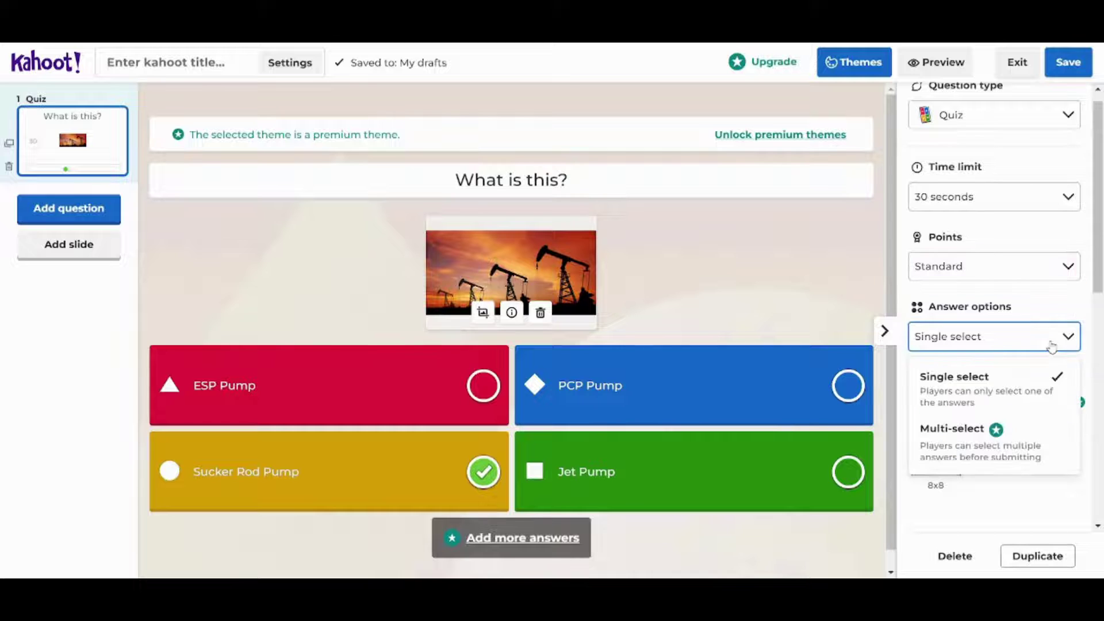
pyautogui.scroll(-3, 1077, 363)
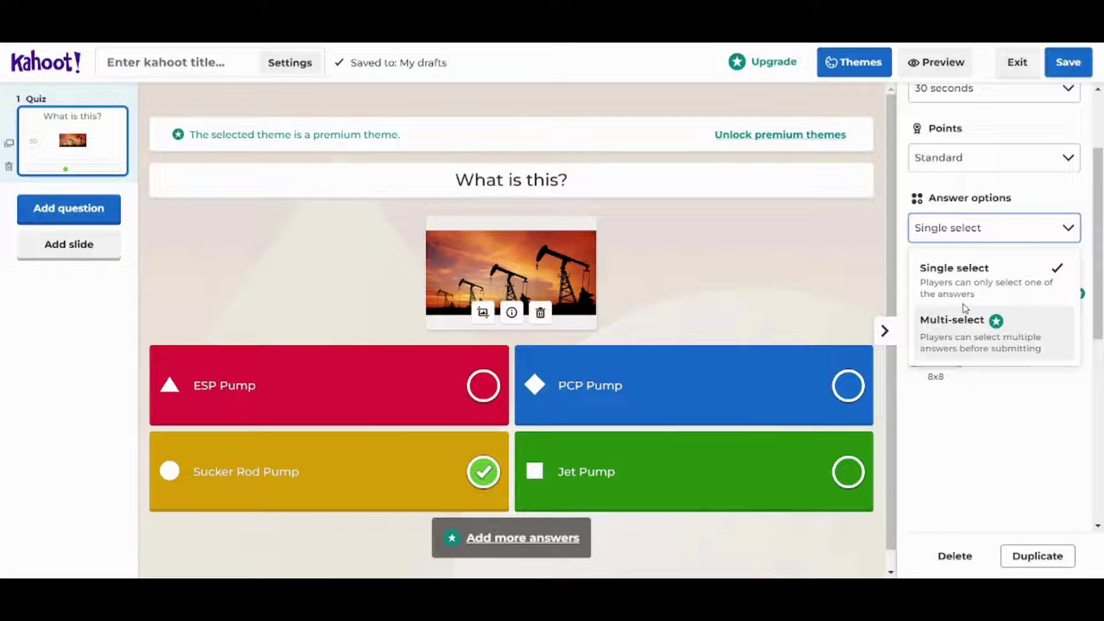
pyautogui.click(1050, 233)
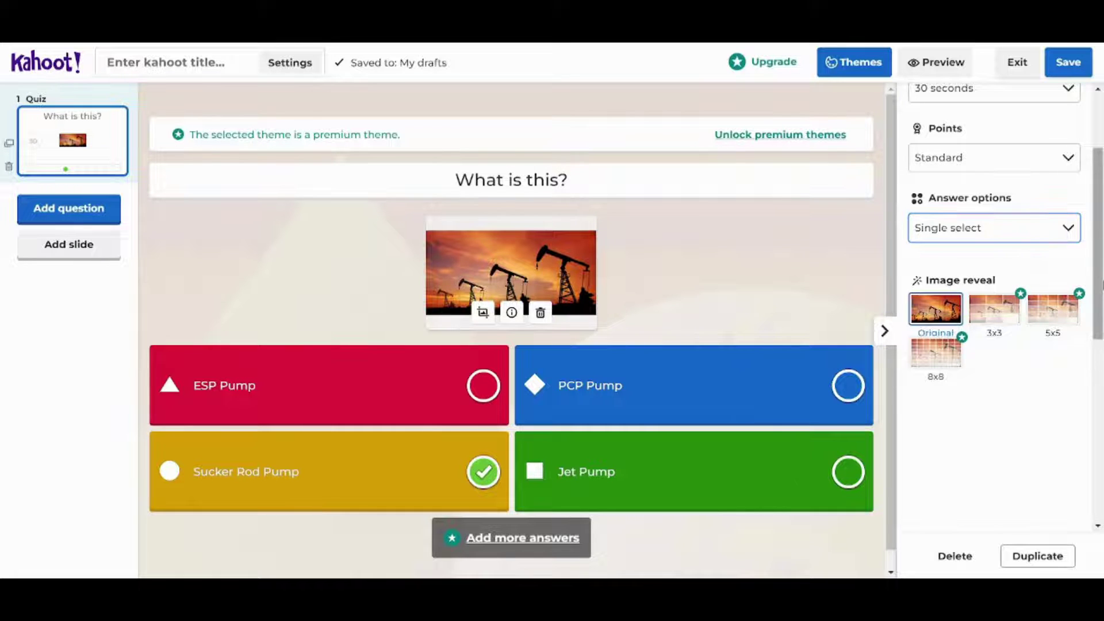
pyautogui.scroll(-1, 1100, 278)
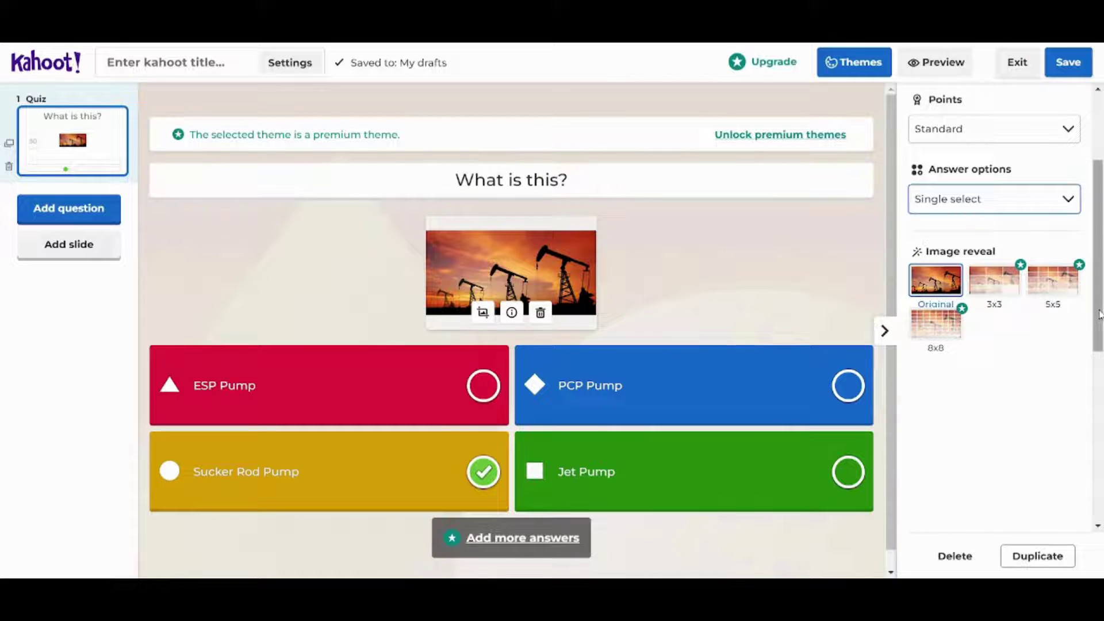
pyautogui.moveTo(1100, 315); pyautogui.dragTo(1099, 484)
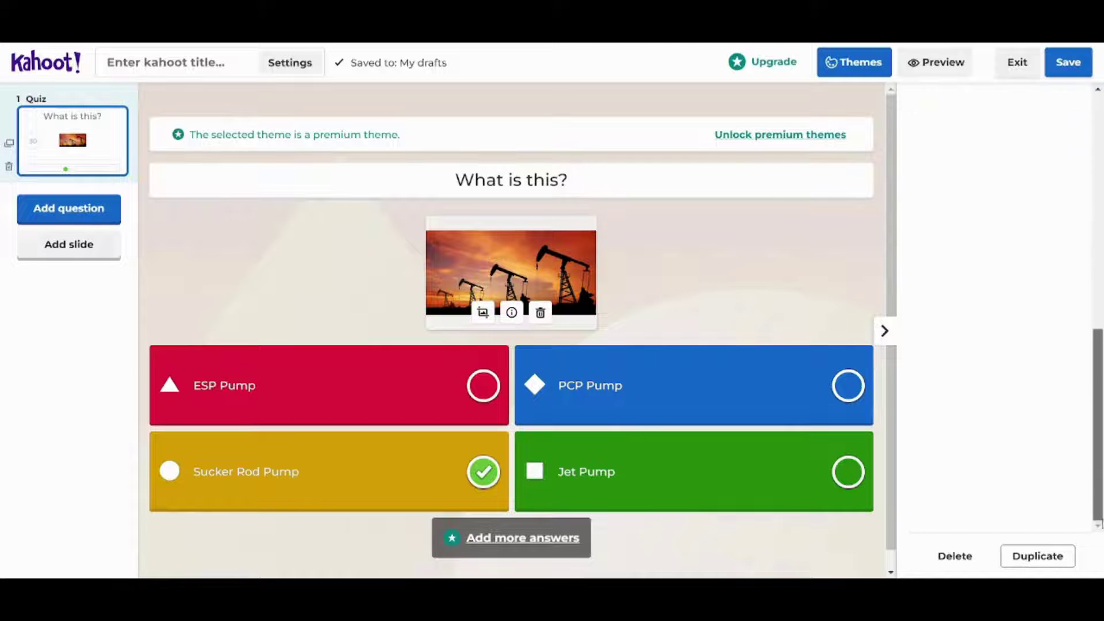
pyautogui.scroll(5, 992, 302)
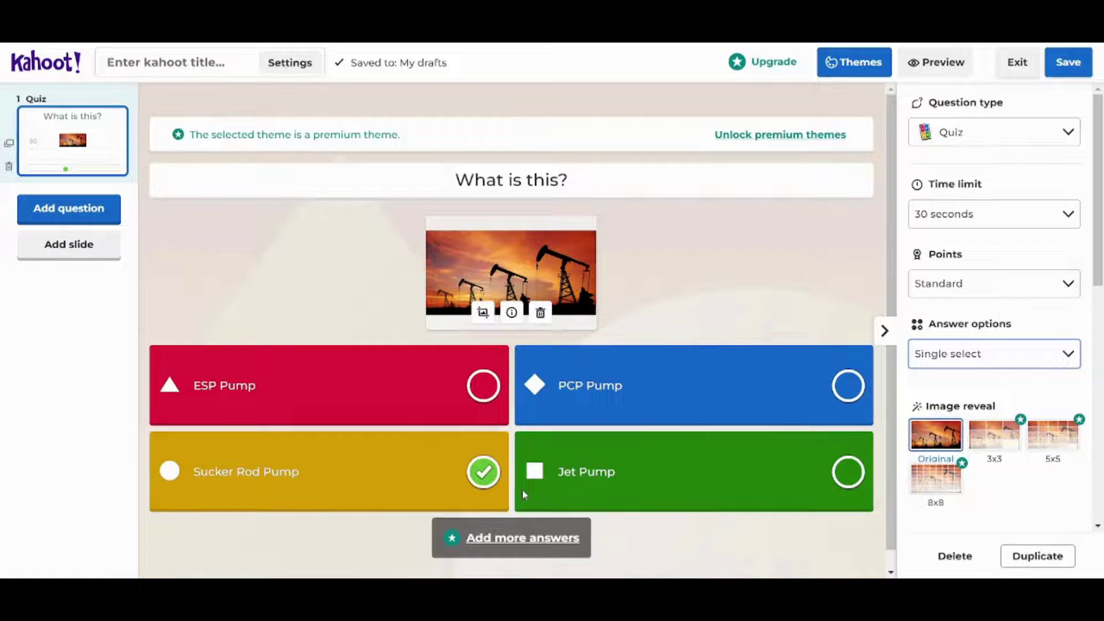
# - Glance at the add-question and add-slide menus, then reopen the add-question choices
pyautogui.click(847, 472)
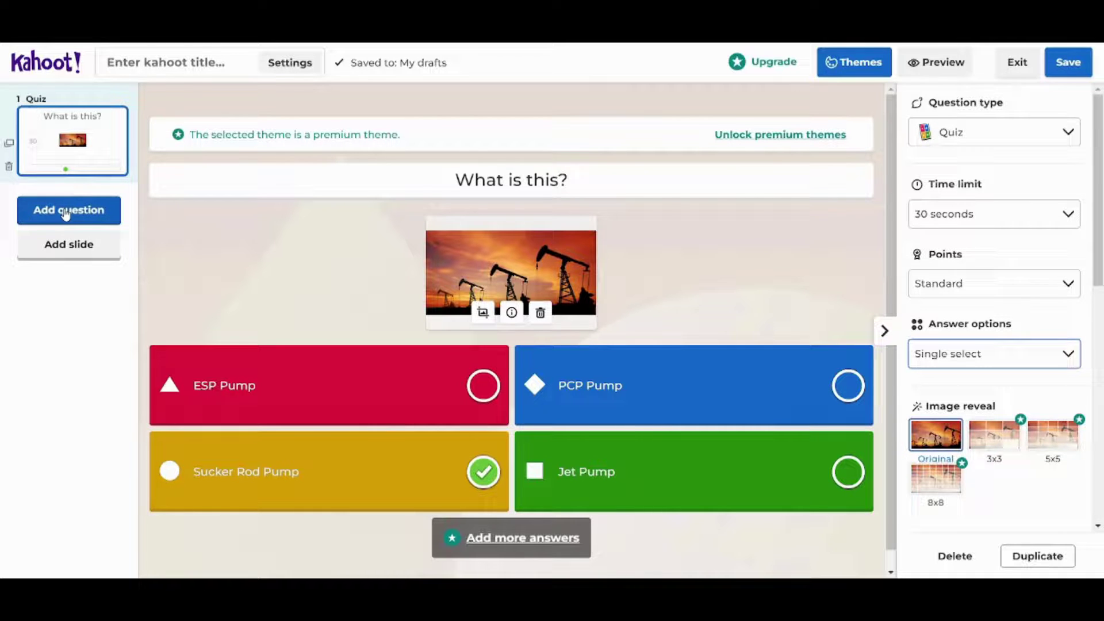
pyautogui.click(106, 215)
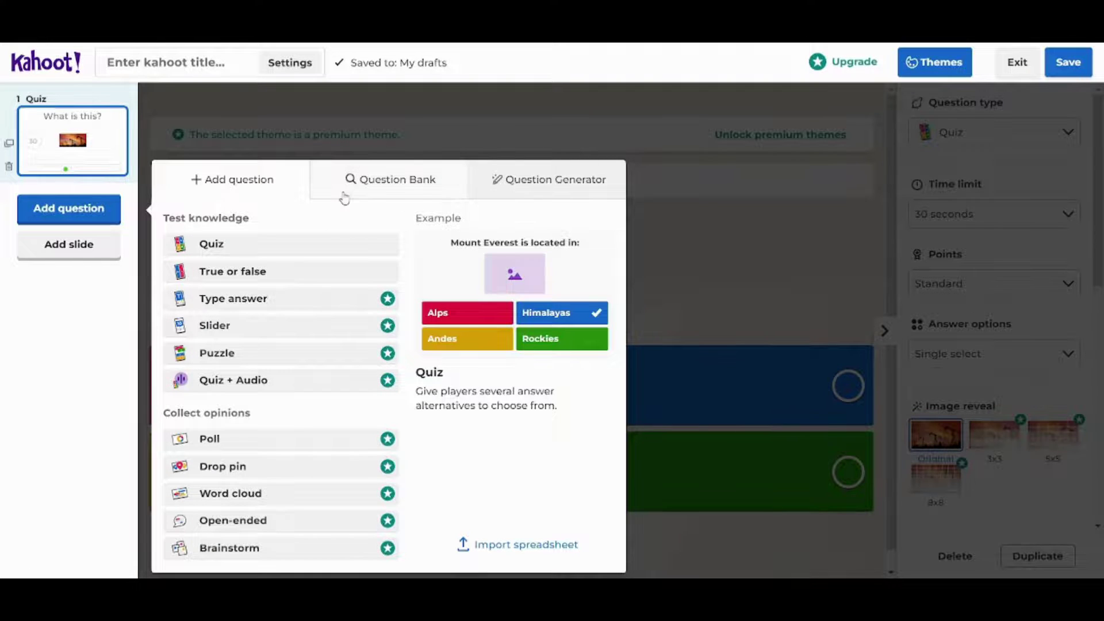
pyautogui.press('Escape')
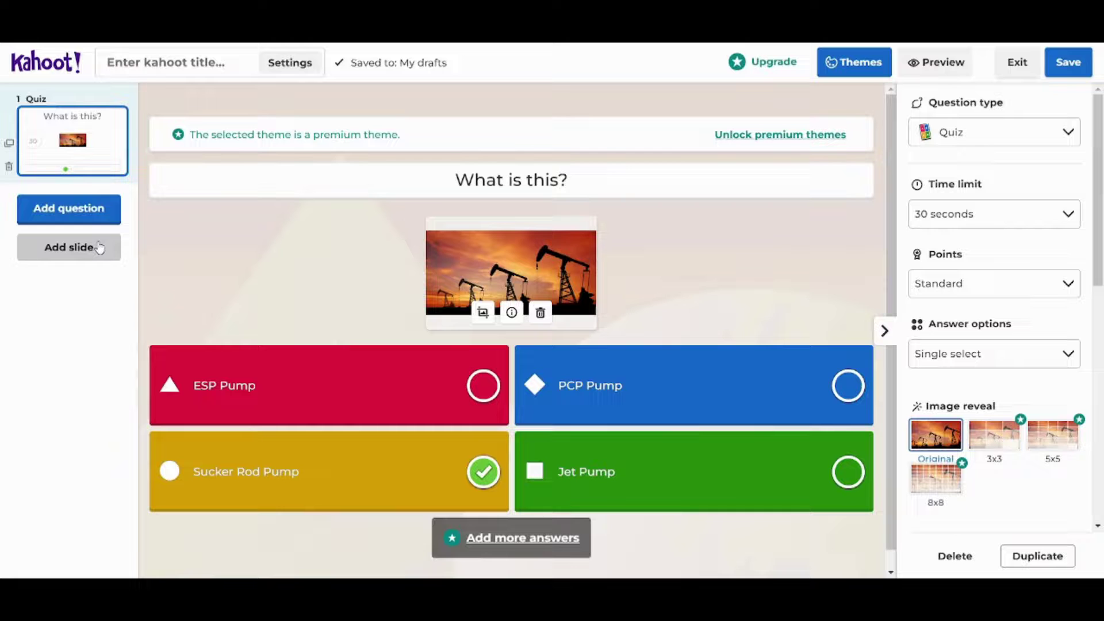
pyautogui.click(105, 248)
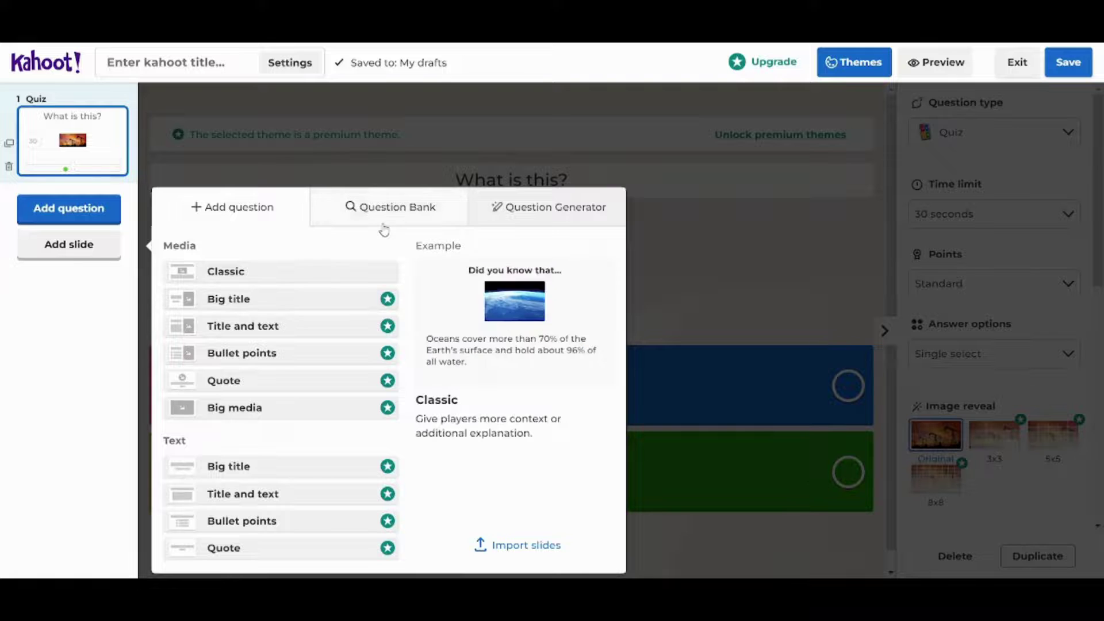
pyautogui.click(759, 182)
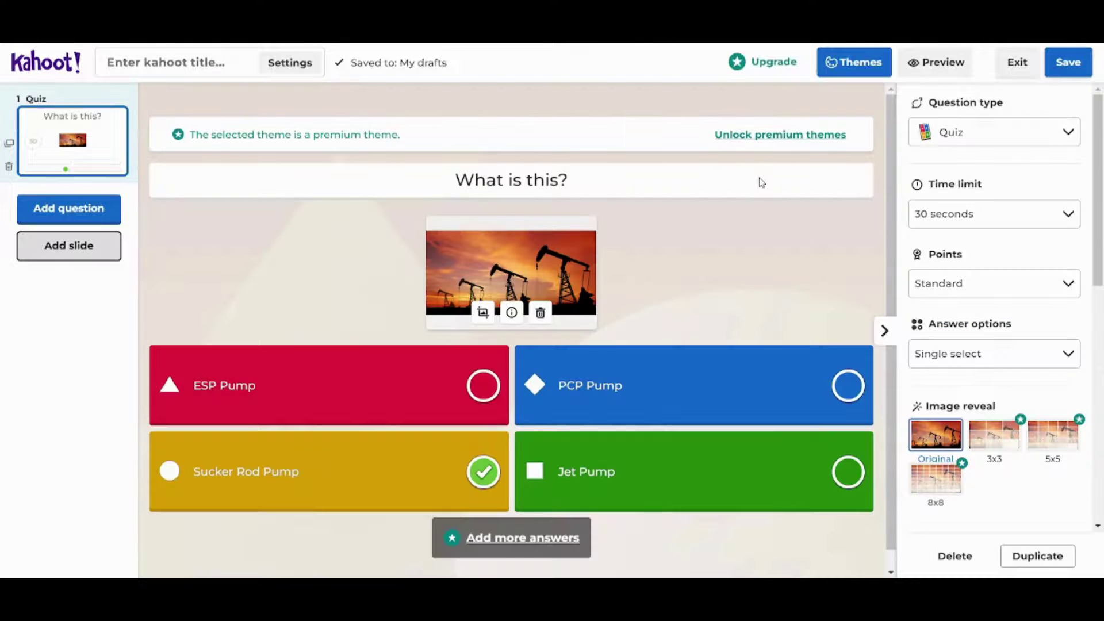
pyautogui.click(76, 212)
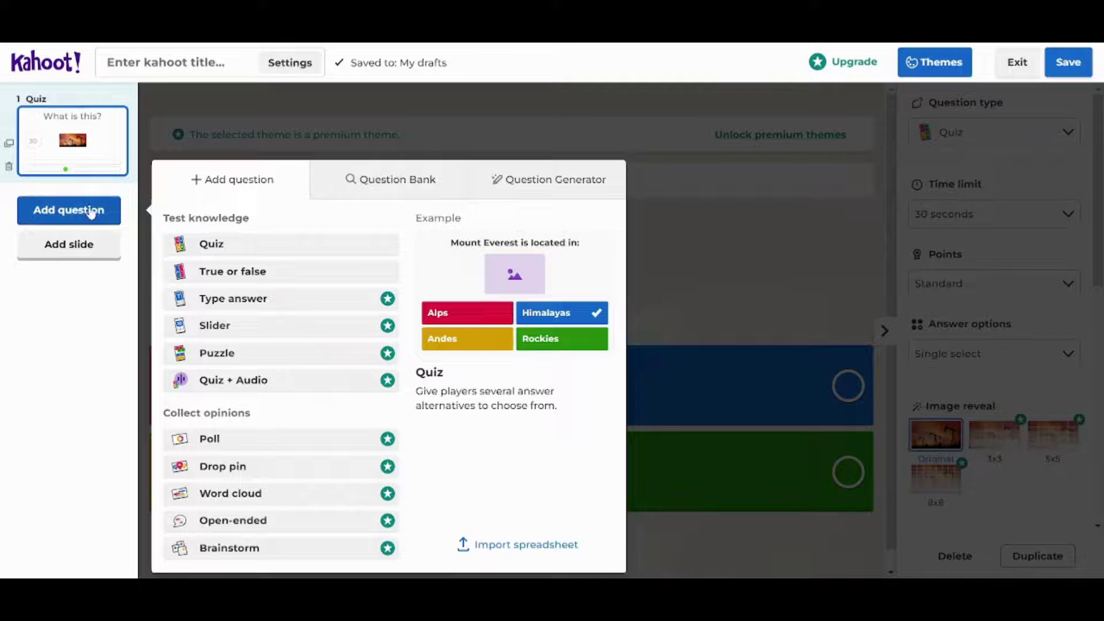
# - Add a True or false question and enter 'Is this a Sucker Rod Pump?' as its statement
pyautogui.click(242, 275)
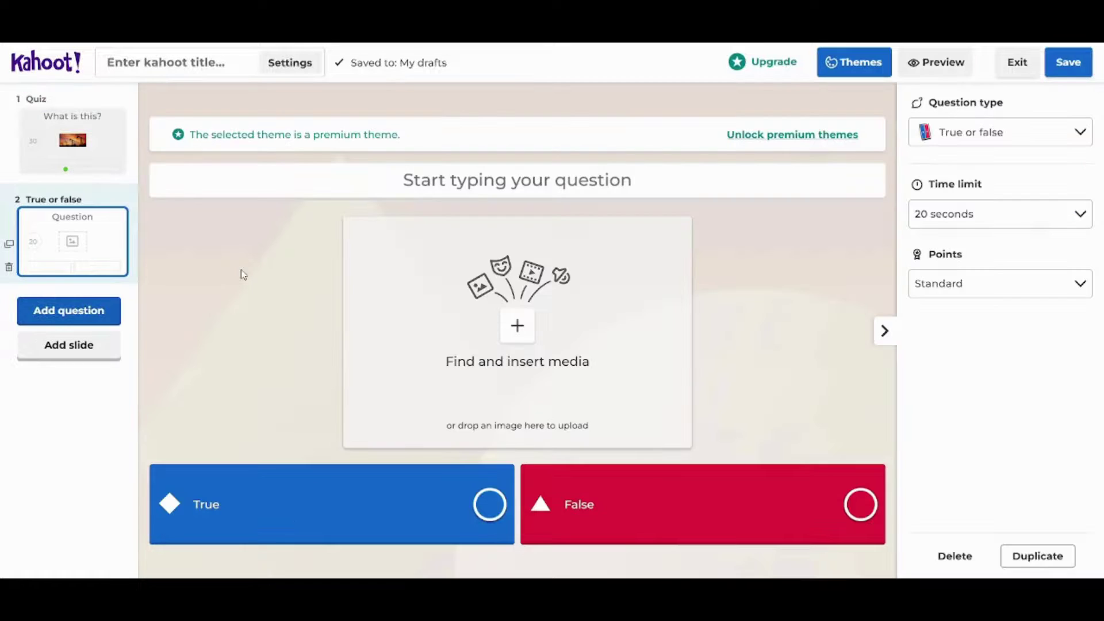
pyautogui.click(426, 187)
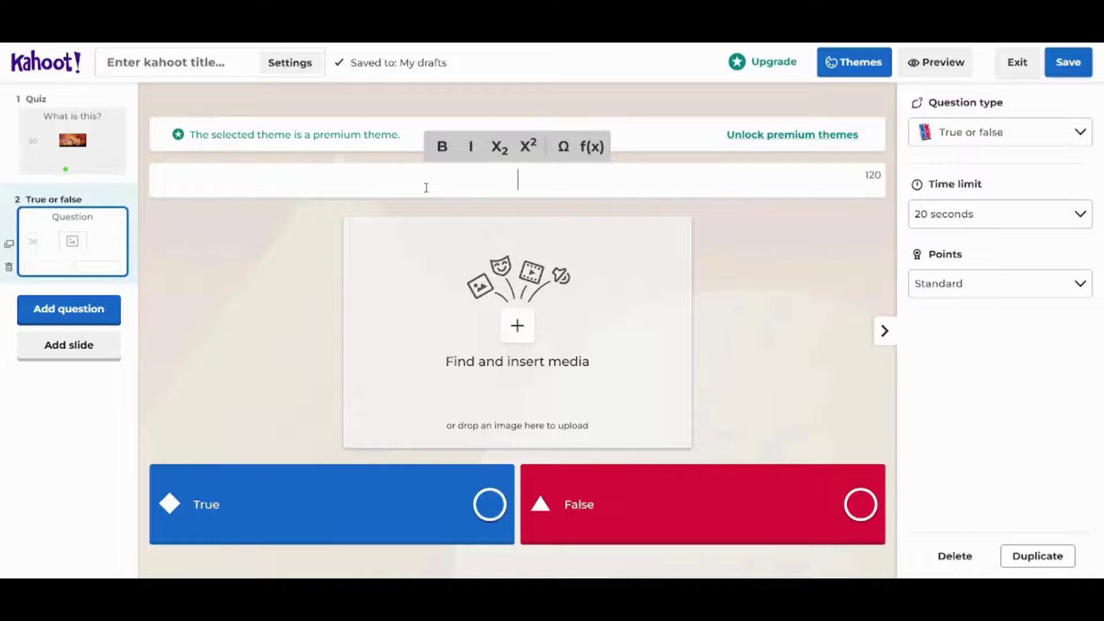
pyautogui.write('Is t')
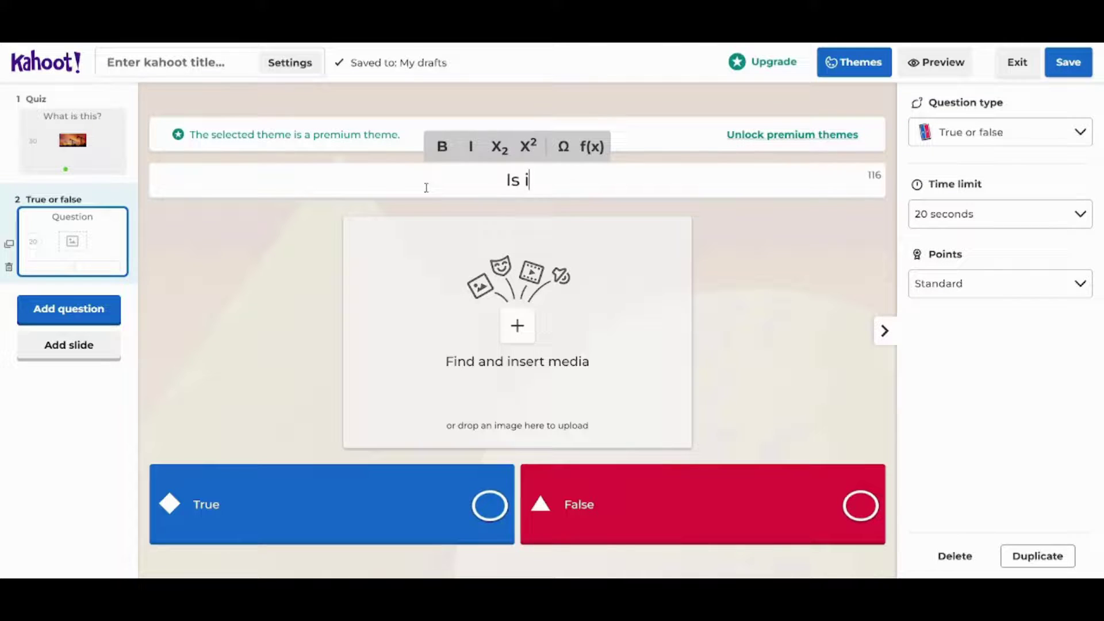
pyautogui.write('g')
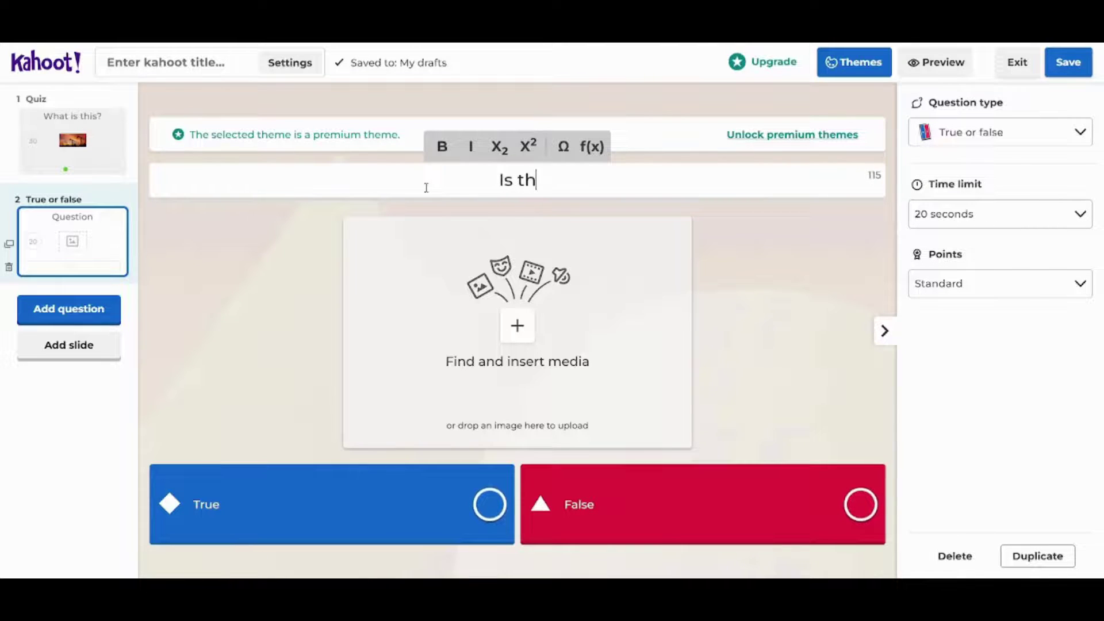
pyautogui.write('is a Sucker R')
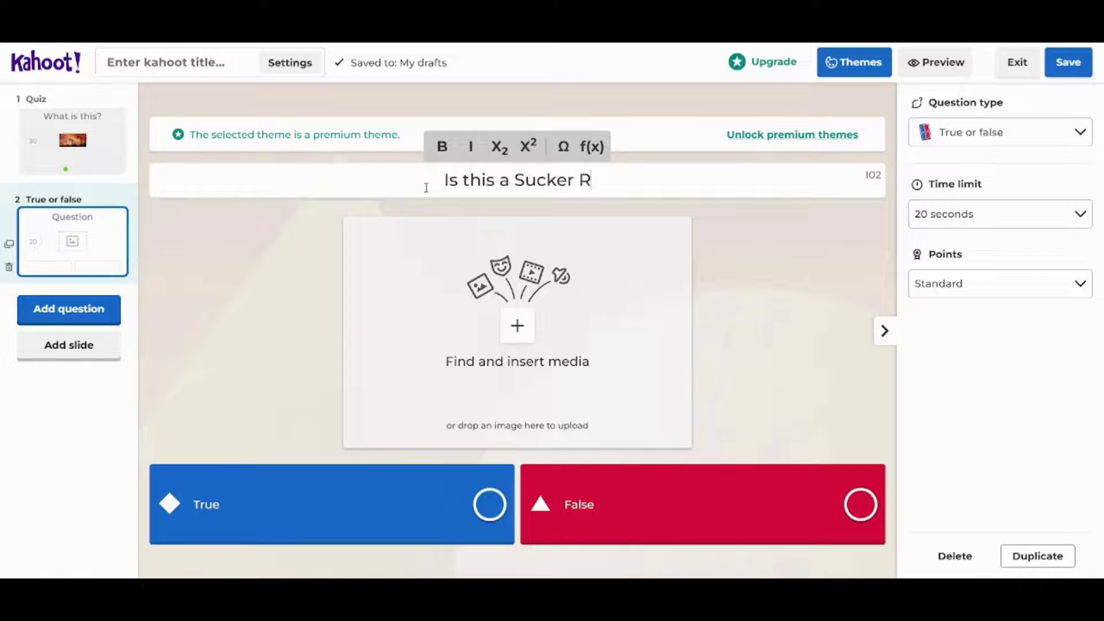
pyautogui.write('od Pump')
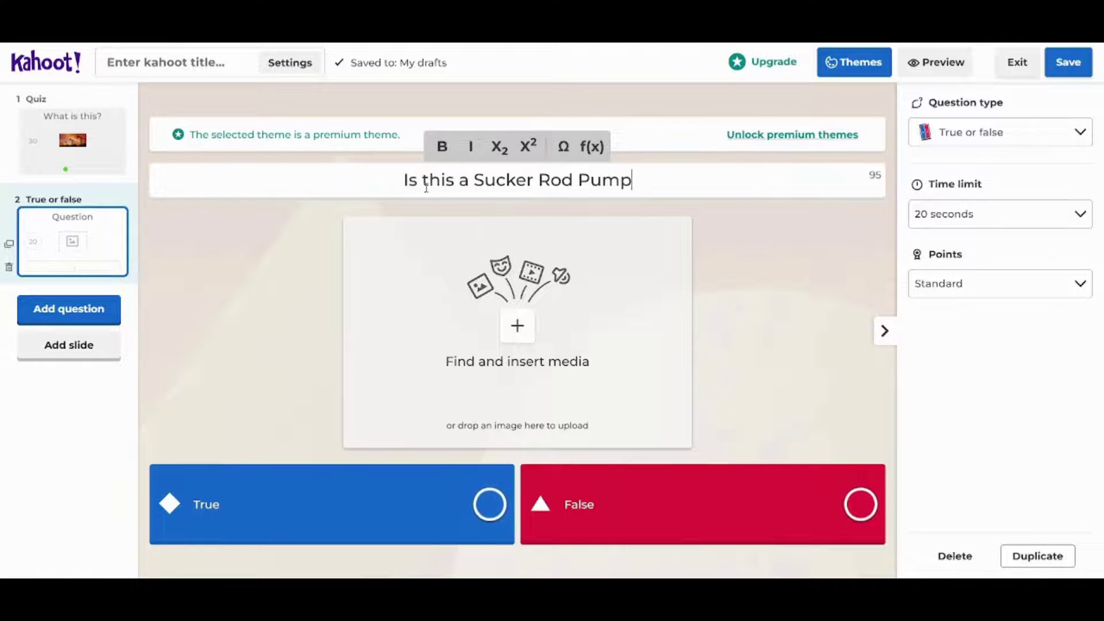
pyautogui.write('?')
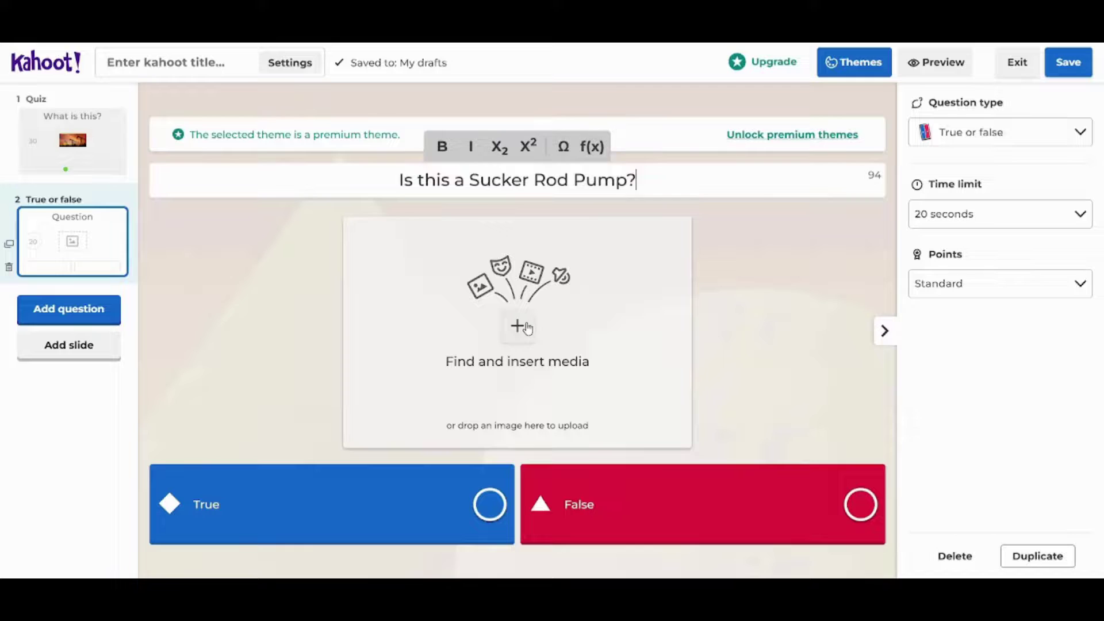
# - Insert the blue-sky pumpjack photo from Getty Images into the Sucker Rod Pump question
pyautogui.click(524, 325)
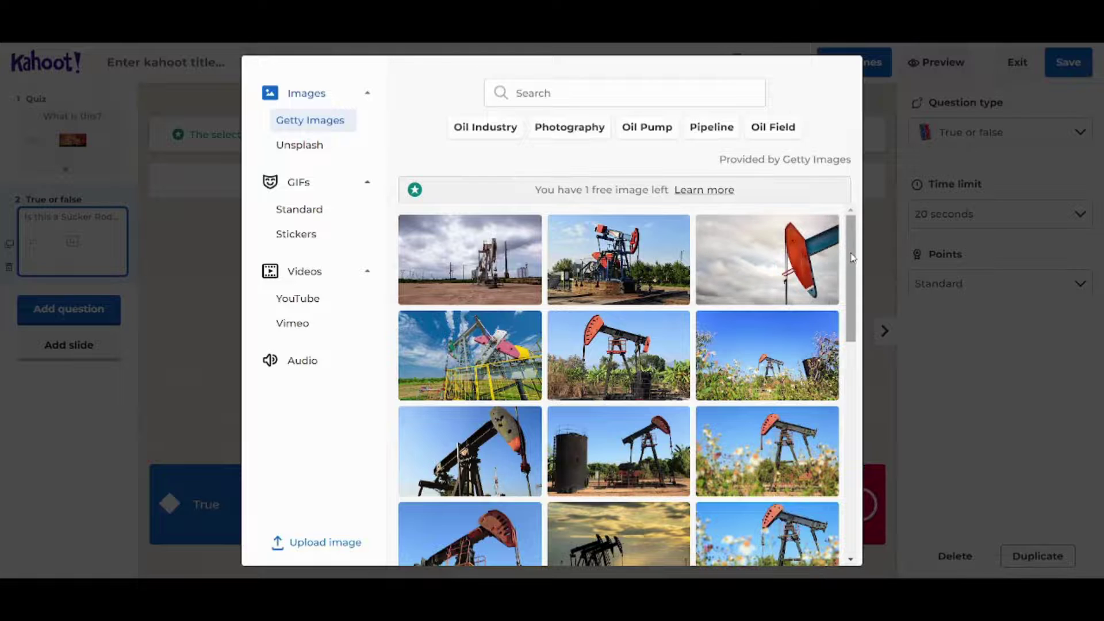
pyautogui.moveTo(851, 256)
pyautogui.mouseDown()
pyautogui.moveTo(860, 399)
pyautogui.moveTo(852, 176)
pyautogui.mouseUp()
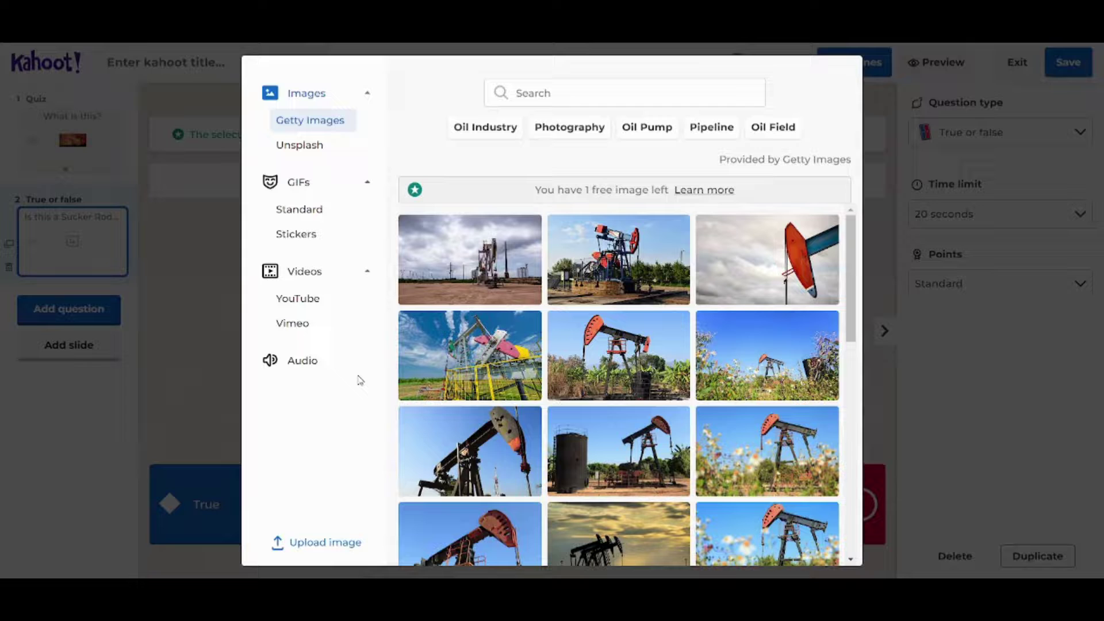
pyautogui.click(501, 454)
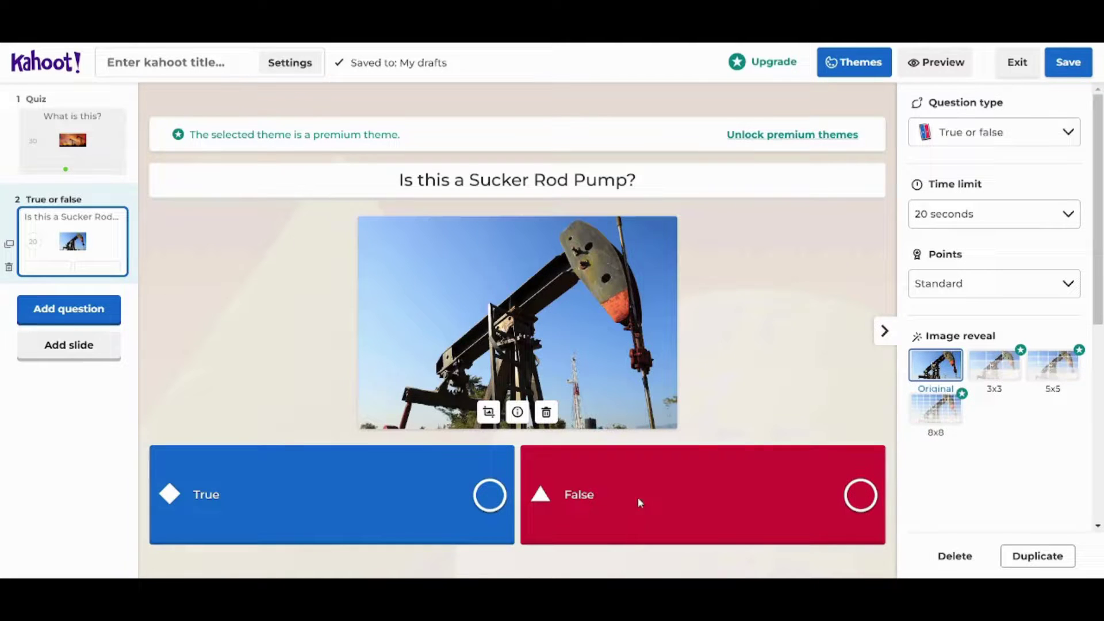
# - Mark True as the correct answer and set a 30-second time limit
pyautogui.click(490, 501)
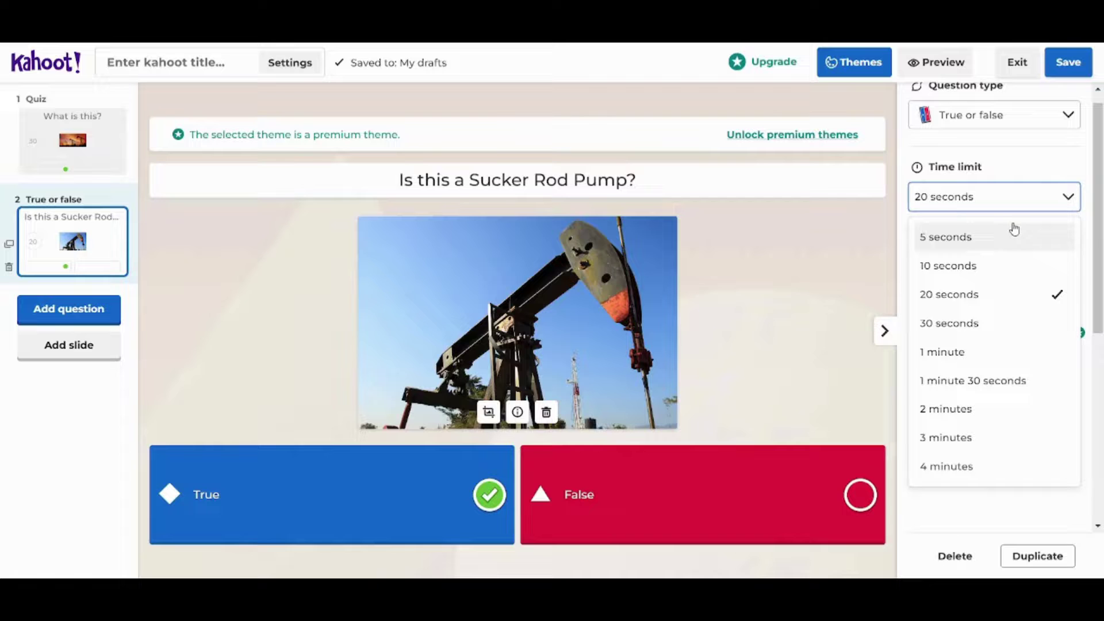
pyautogui.click(981, 326)
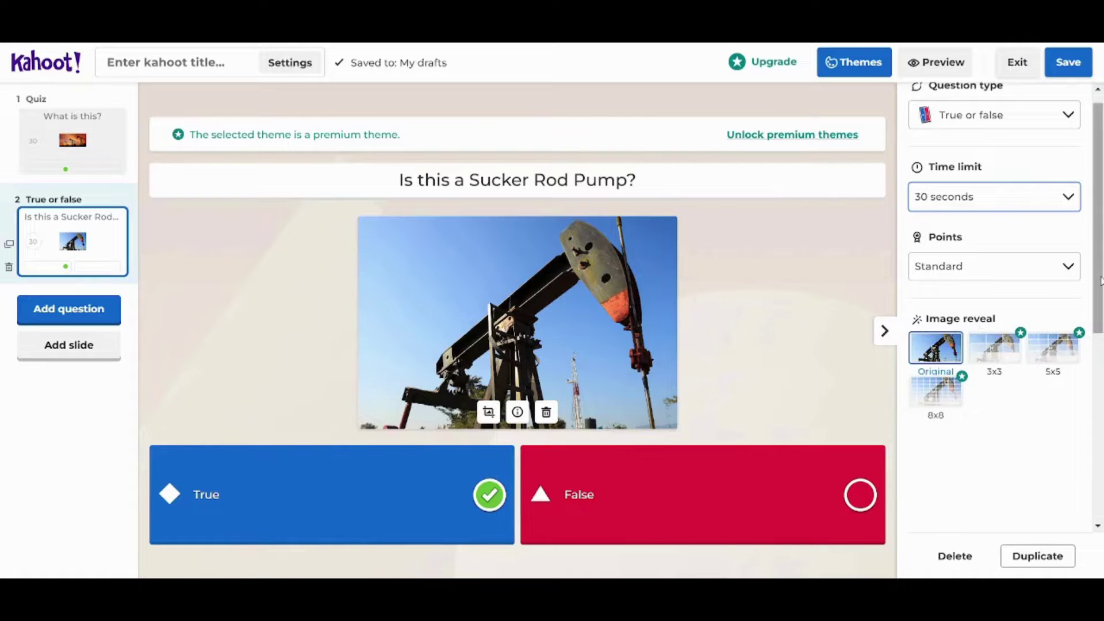
pyautogui.moveTo(1101, 279); pyautogui.dragTo(1101, 261)
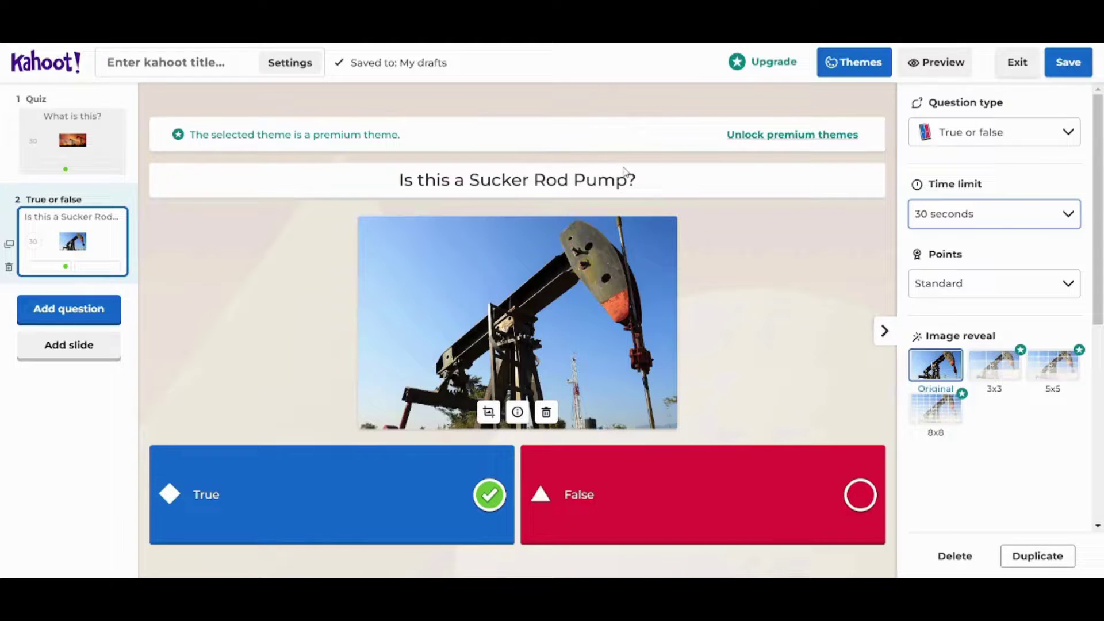
# - Preview the kahoot as players see it, stepping back to slide 1 of 2
pyautogui.click(933, 60)
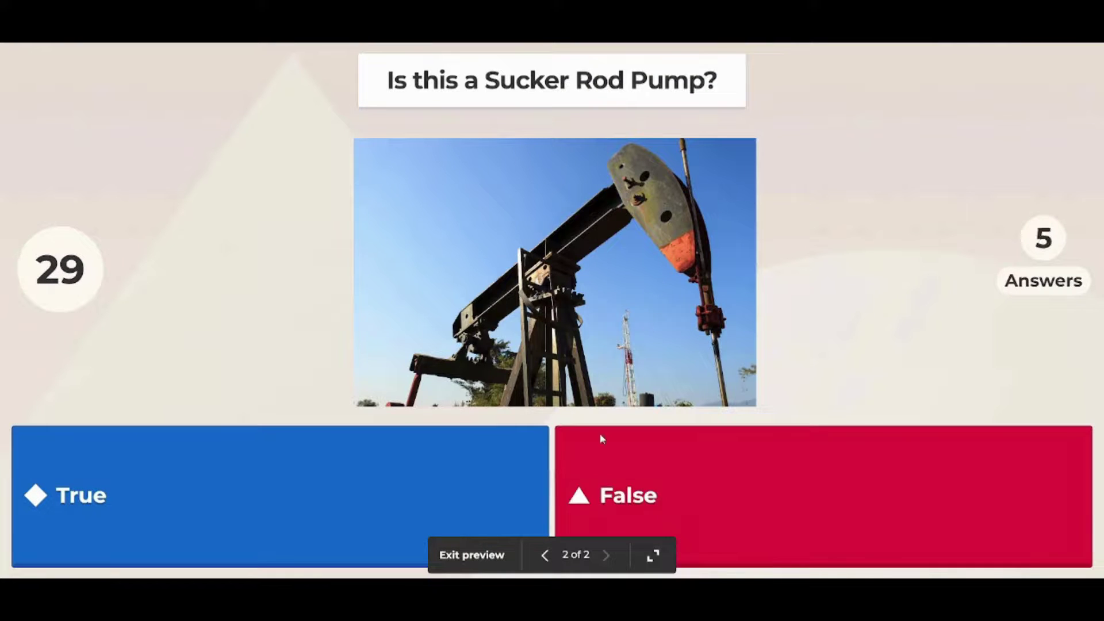
pyautogui.click(541, 556)
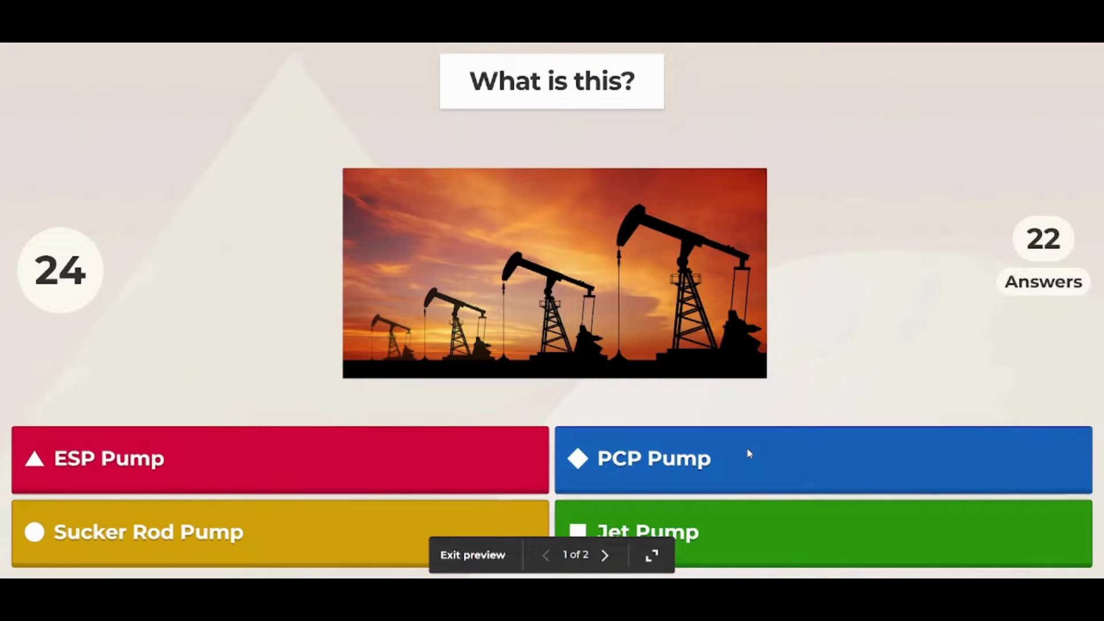
# - Exit preview and title the kahoot 'Oil and Gas Game' with an oil-and-gas industry description
pyautogui.click(472, 555)
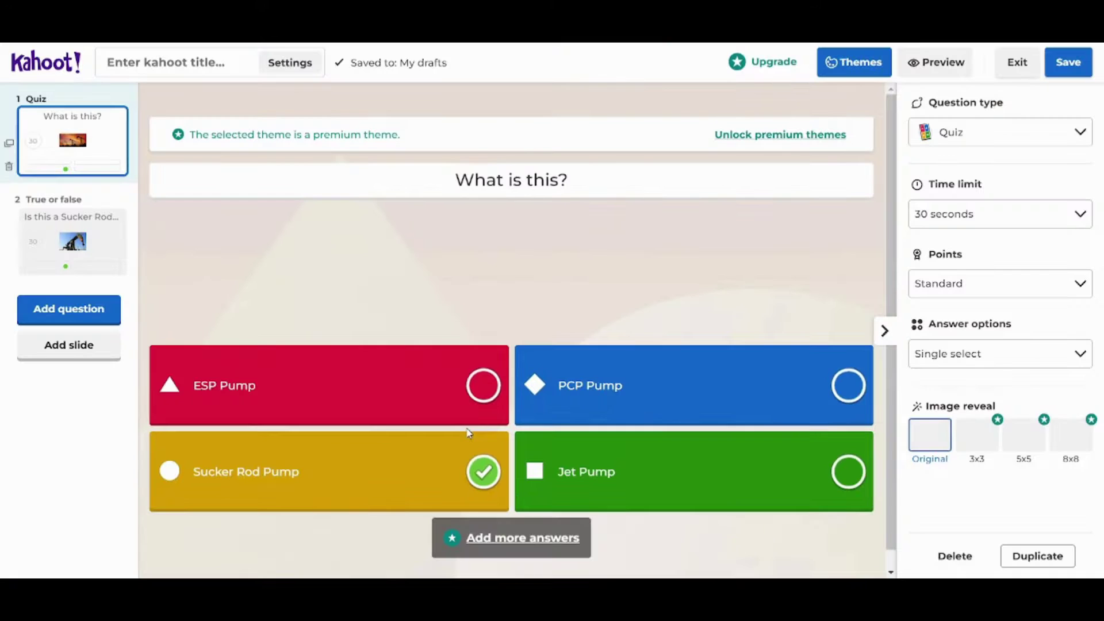
pyautogui.click(1066, 64)
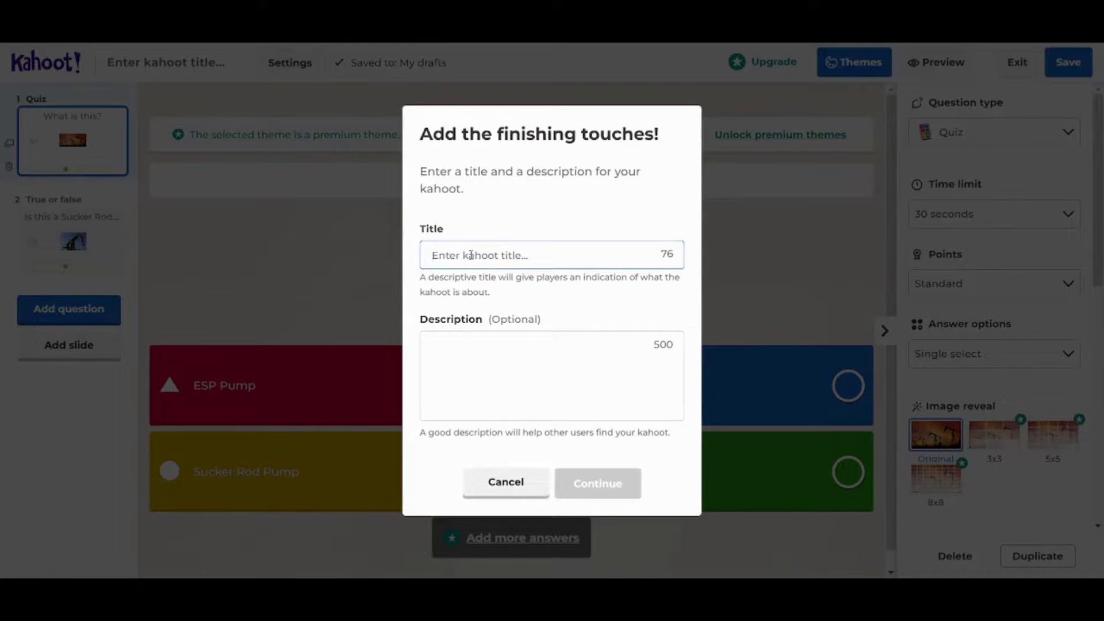
pyautogui.write('Oi')
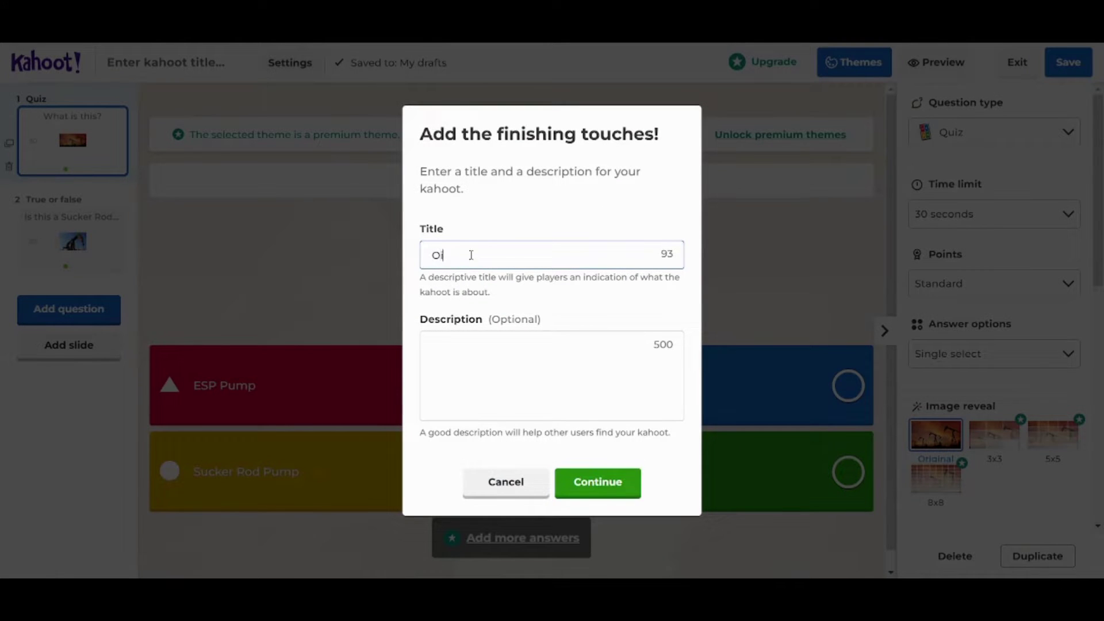
pyautogui.write('l and Gas G')
pyautogui.write('ame')
pyautogui.click(513, 366)
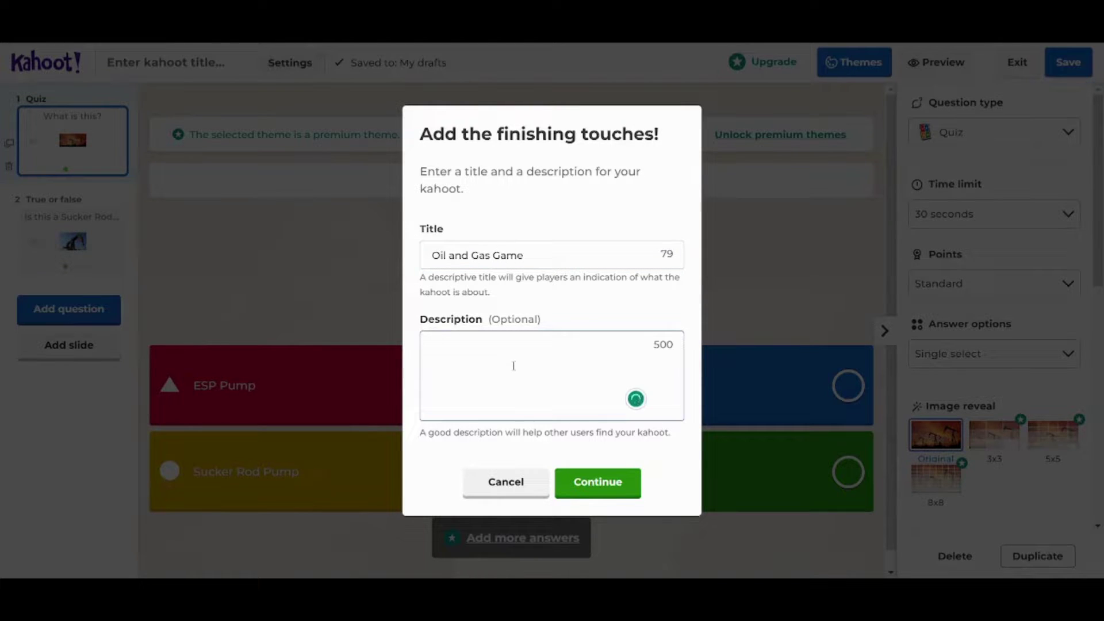
pyautogui.write('To Identi')
pyautogui.write('fy your ')
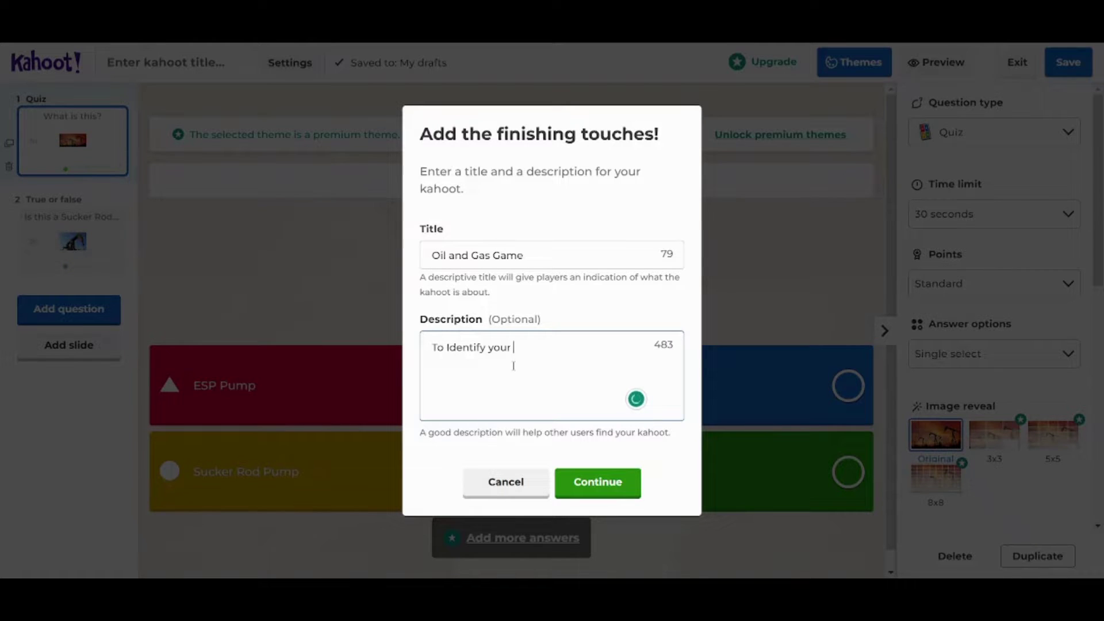
pyautogui.write('knowledge in th')
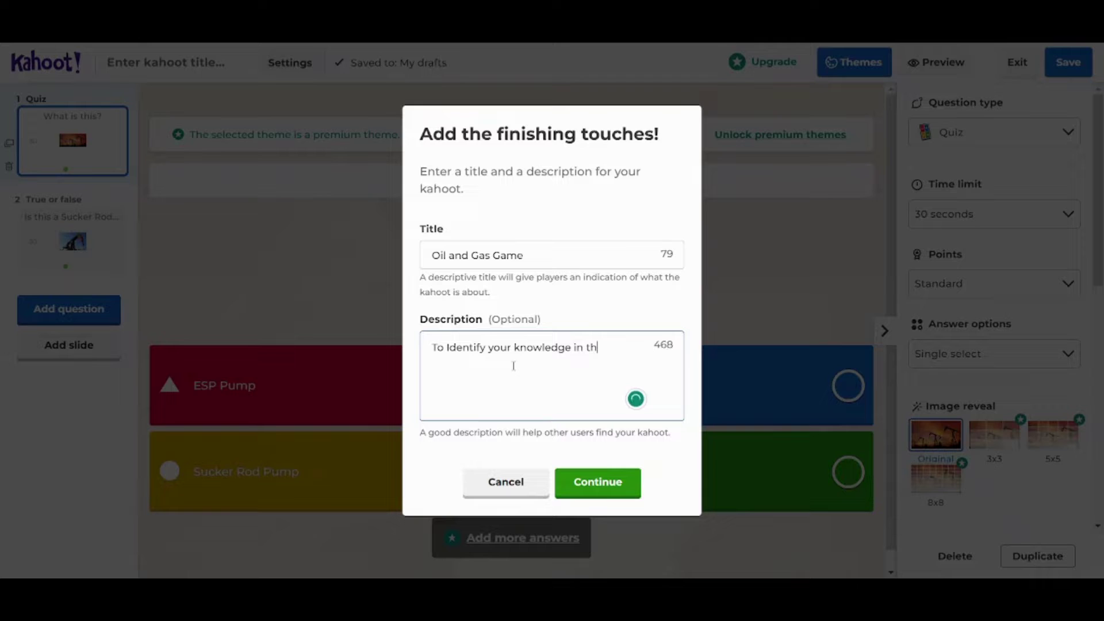
pyautogui.write('e oil and gas')
pyautogui.press('BackSpace')
pyautogui.press('BackSpace')
pyautogui.write('s indust')
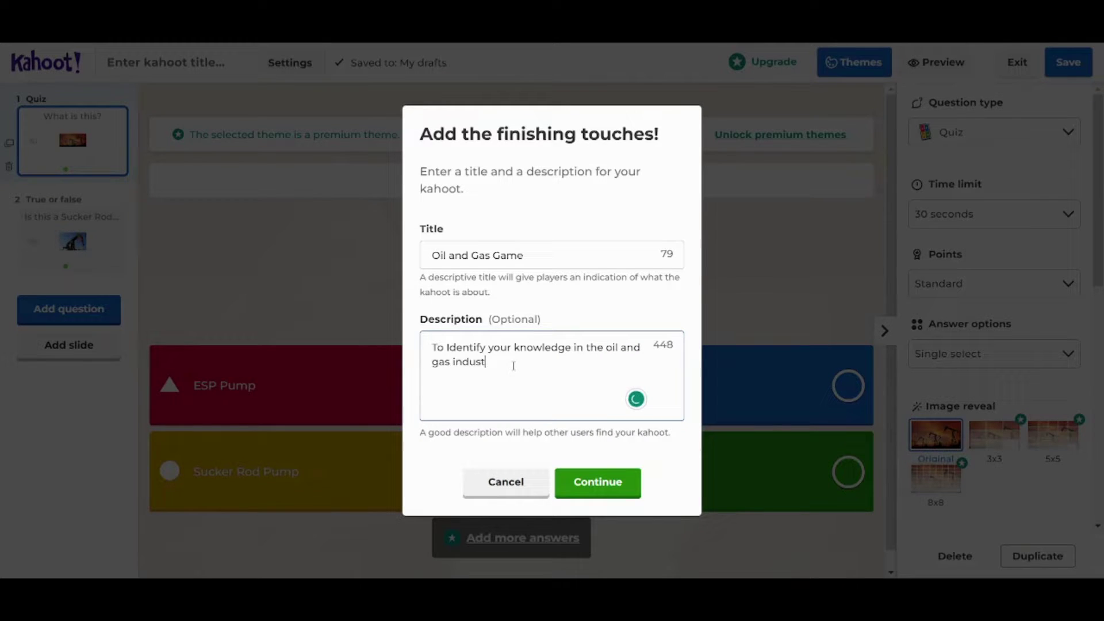
pyautogui.write('ry.')
pyautogui.click(592, 481)
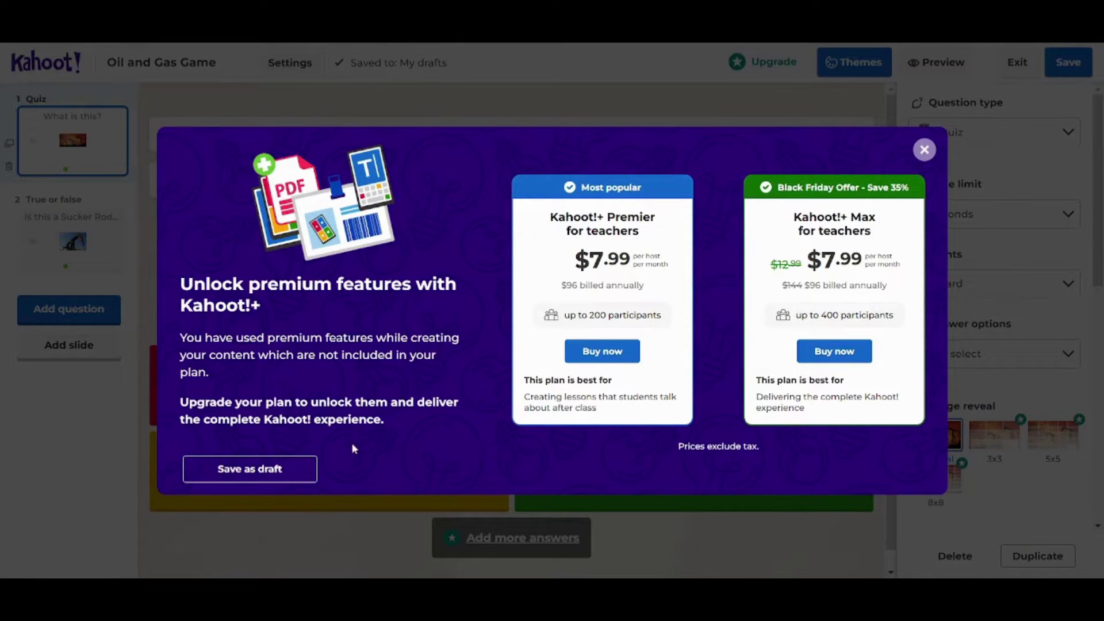
# - Skip the Kahoot!+ upgrade and save 'Oil and Gas Game' as a draft
pyautogui.click(278, 466)
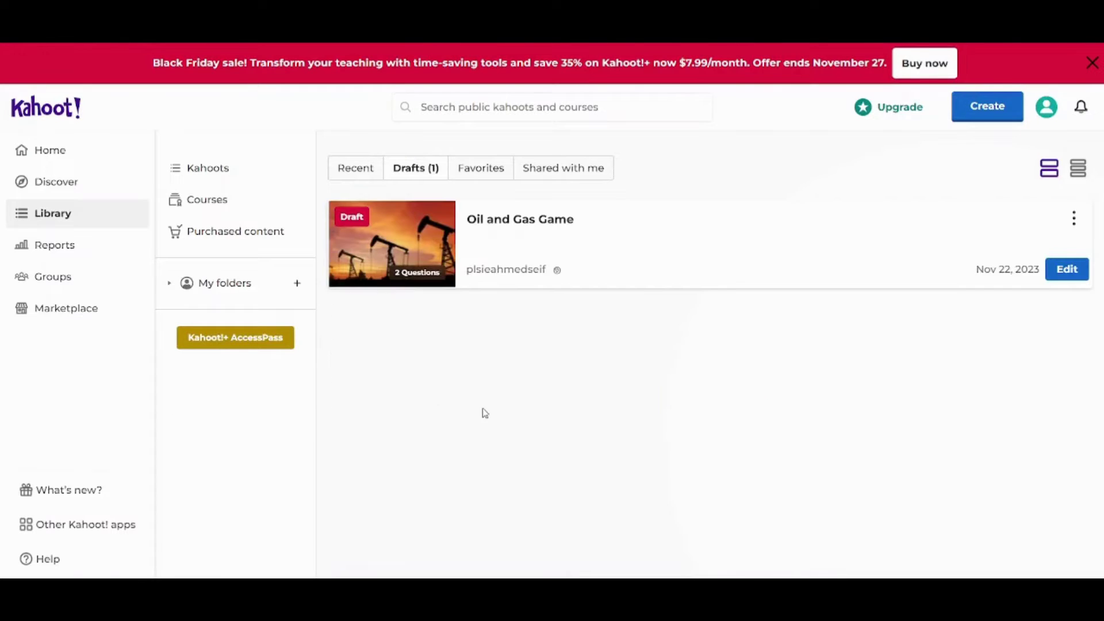